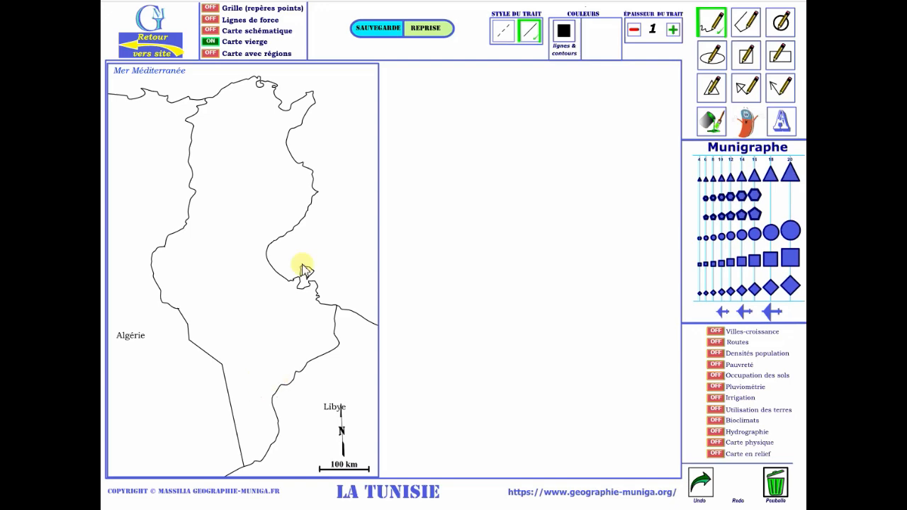
Display the map with regions alone in place of the blank map, and switch back to the blank map.
{"action": "left_click", "coordinate": [210, 54]}
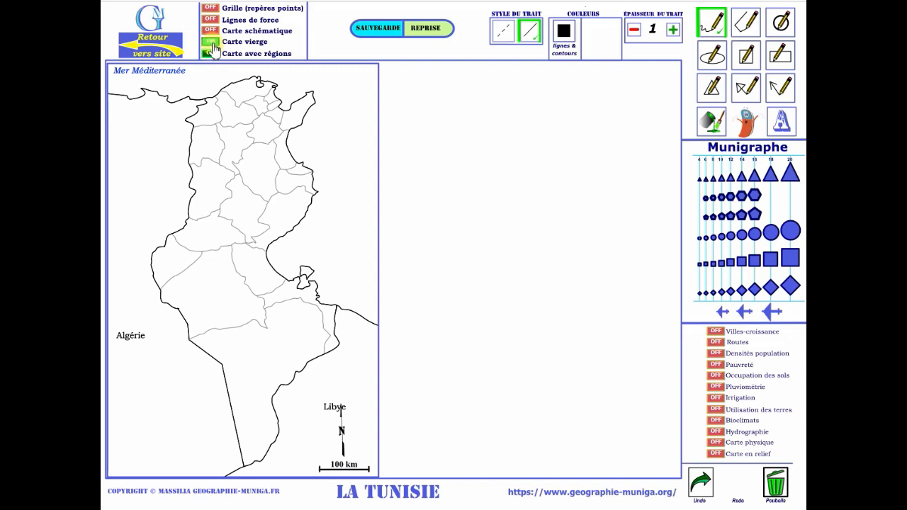
{"action": "left_click", "coordinate": [210, 41]}
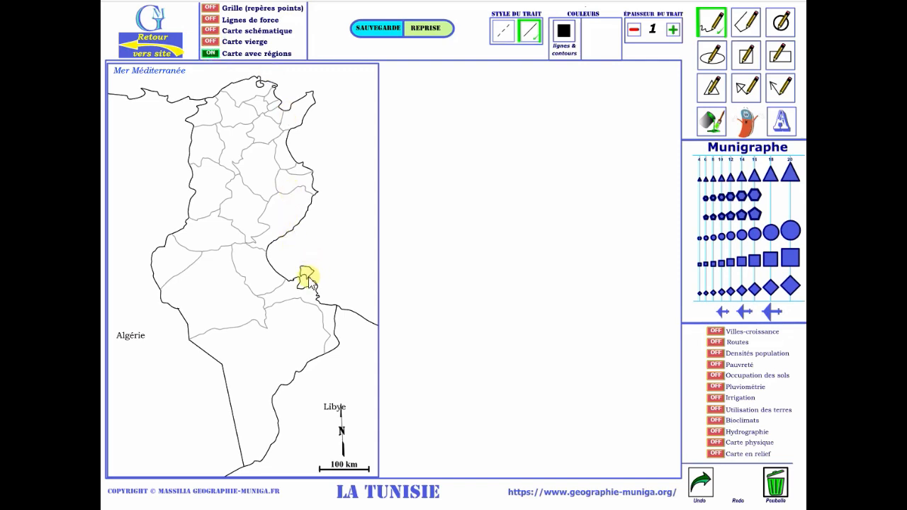
{"action": "left_click", "coordinate": [211, 43]}
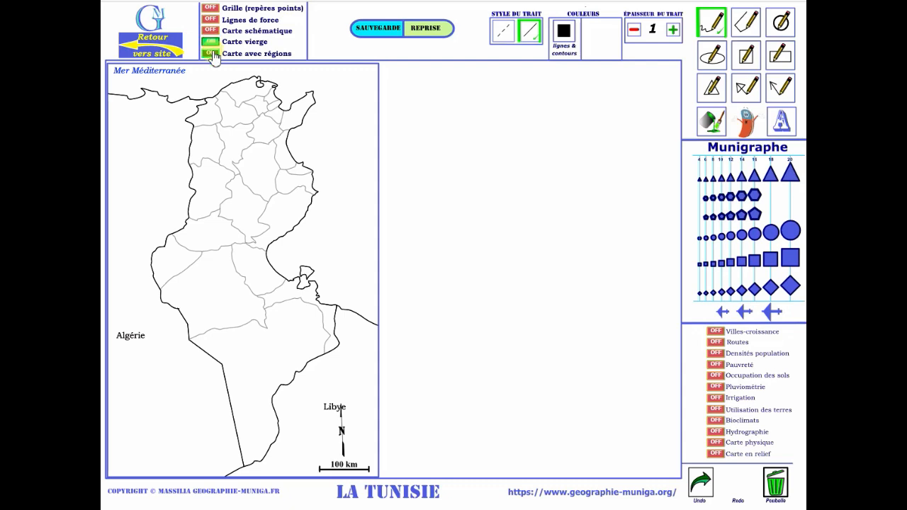
{"action": "left_click", "coordinate": [239, 56]}
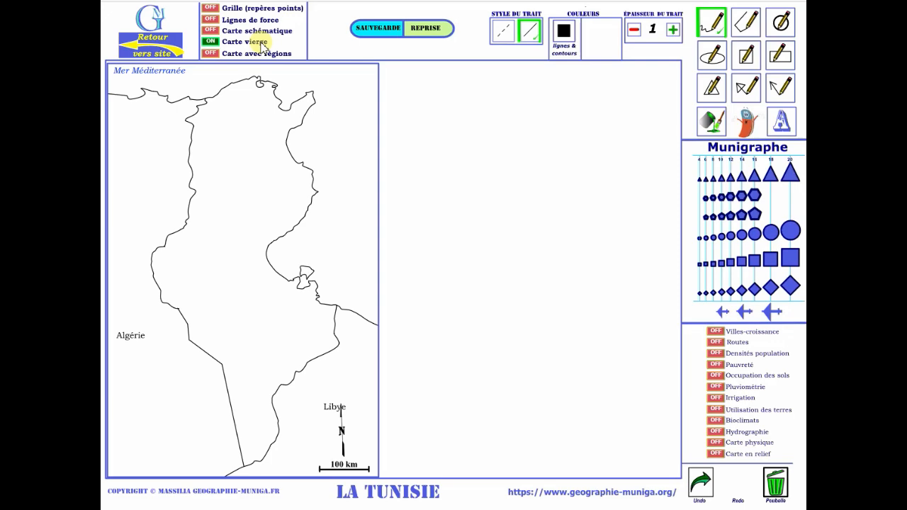
Overlay the reference grid, the lines of force and the schematic map on the blank map.
{"action": "left_click", "coordinate": [210, 8]}
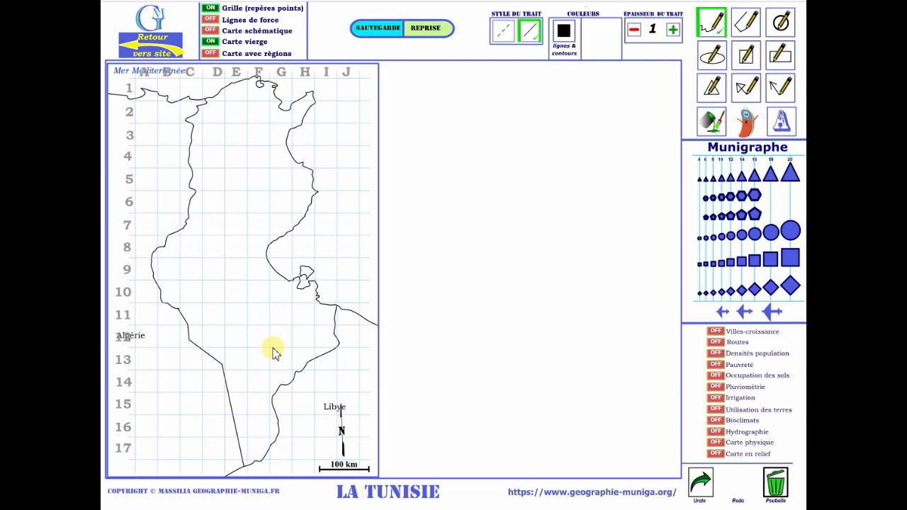
{"action": "left_click", "coordinate": [212, 21]}
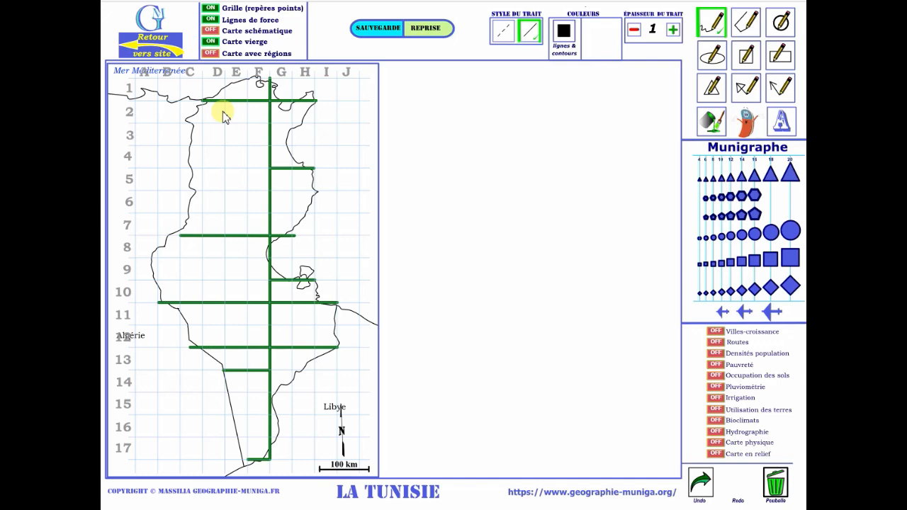
{"action": "left_click", "coordinate": [211, 31]}
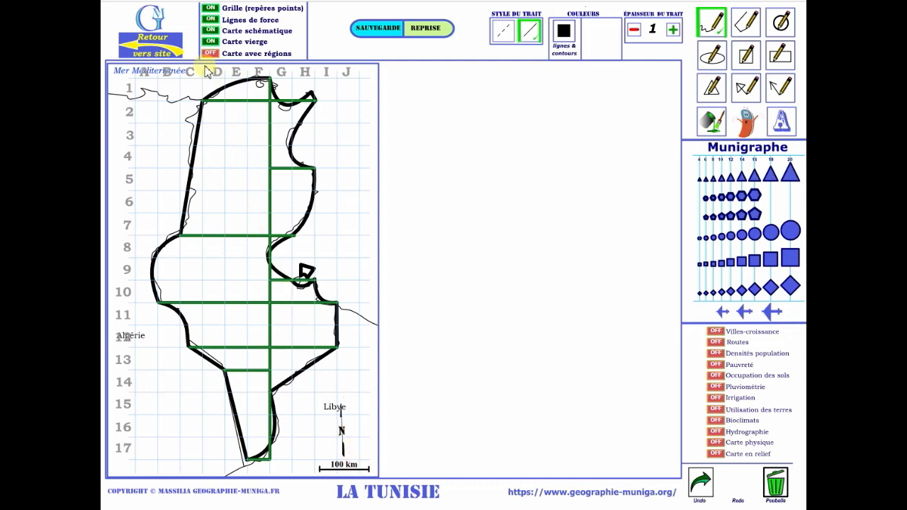
{"action": "left_click", "coordinate": [210, 30]}
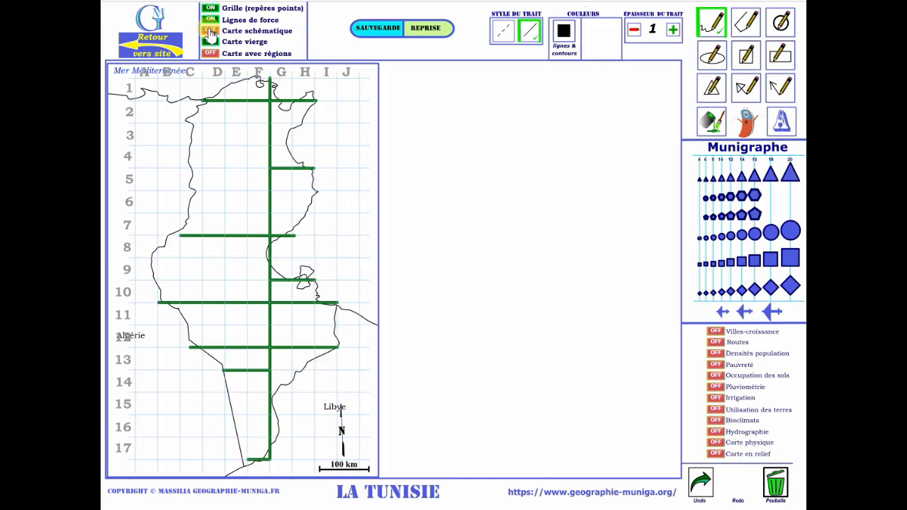
{"action": "left_click", "coordinate": [211, 31]}
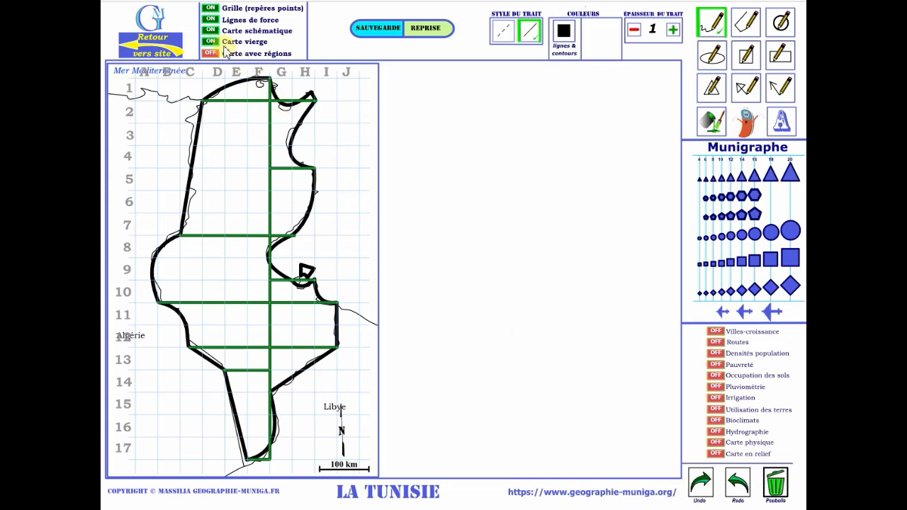
Hide the schematic map, the lines of force and the grid, keeping only the blank map.
{"action": "left_click", "coordinate": [211, 30]}
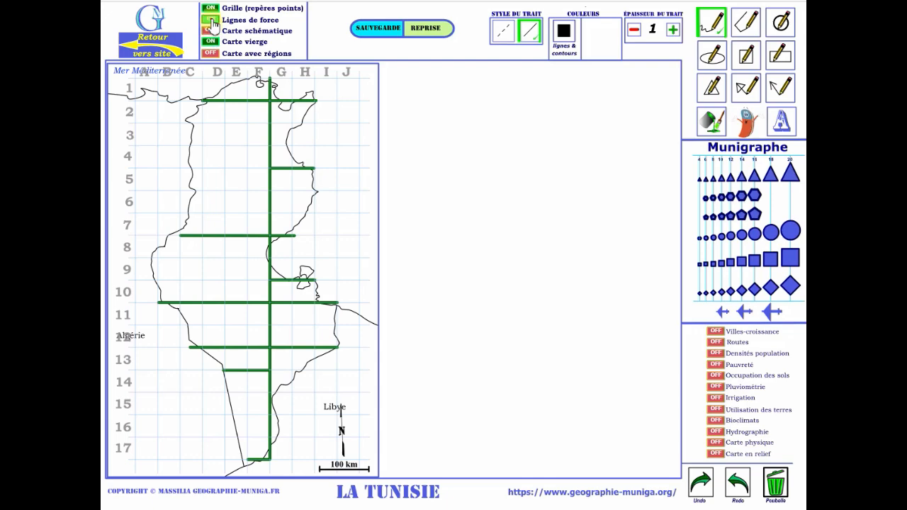
{"action": "left_click", "coordinate": [210, 20]}
{"action": "left_click", "coordinate": [210, 8]}
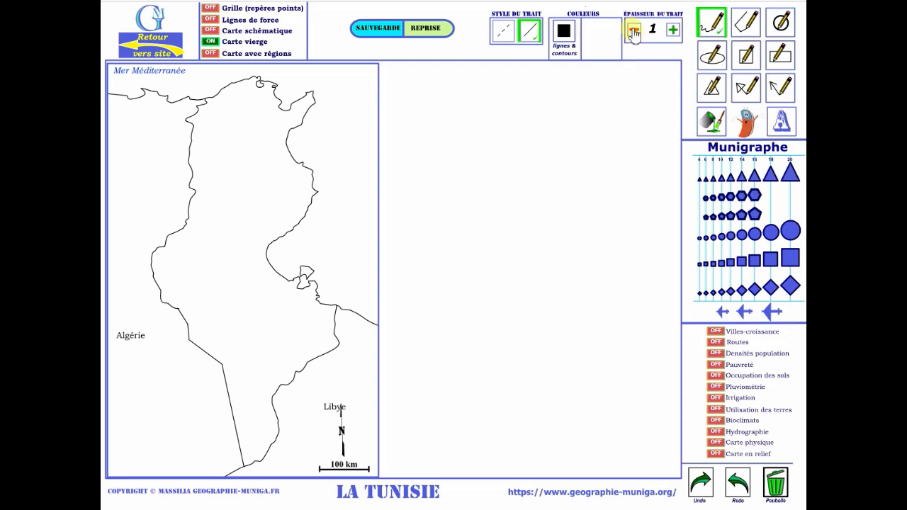
Draw a solid black freehand curve of thickness 5 bulging inland from Tunisia's central east coast.
{"action": "left_click", "coordinate": [673, 32]}
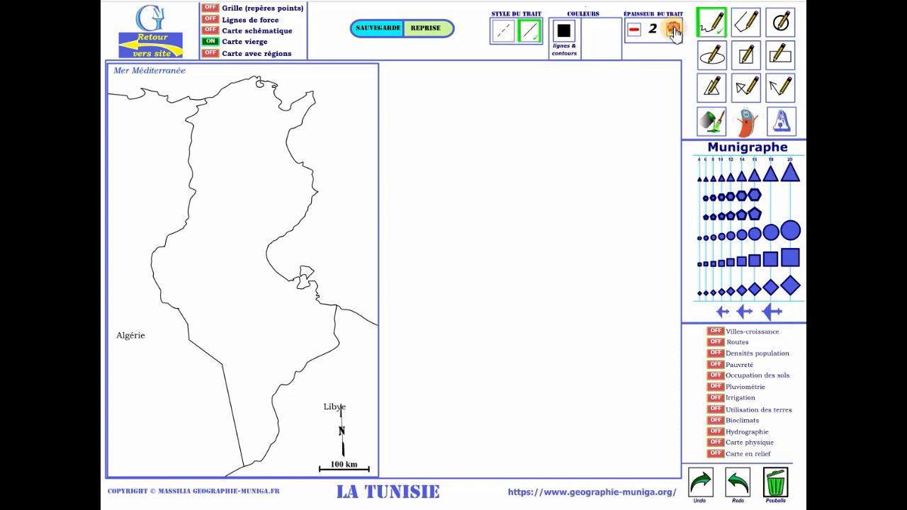
{"action": "left_click", "coordinate": [673, 32]}
{"action": "left_click", "coordinate": [673, 32]}
{"action": "left_click", "coordinate": [673, 31]}
{"action": "left_click", "coordinate": [672, 32]}
{"action": "left_click", "coordinate": [672, 33]}
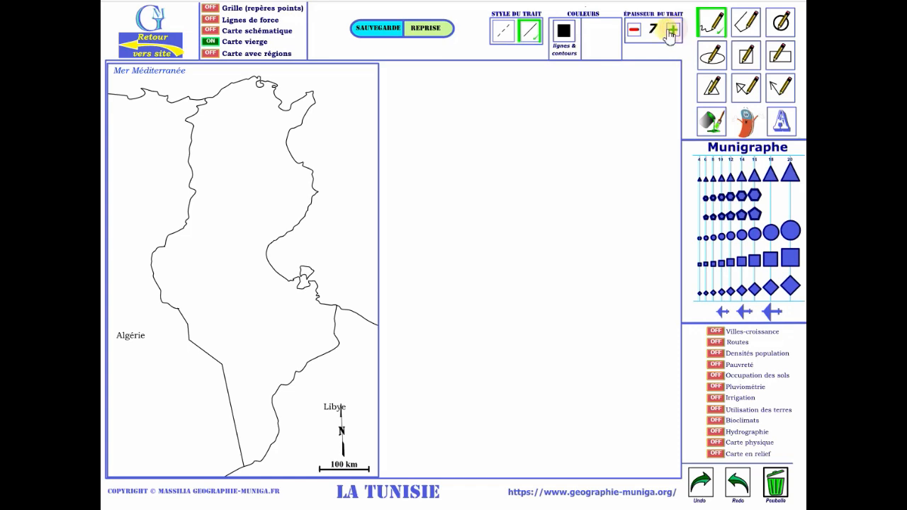
{"action": "left_click", "coordinate": [633, 29]}
{"action": "left_click", "coordinate": [633, 30]}
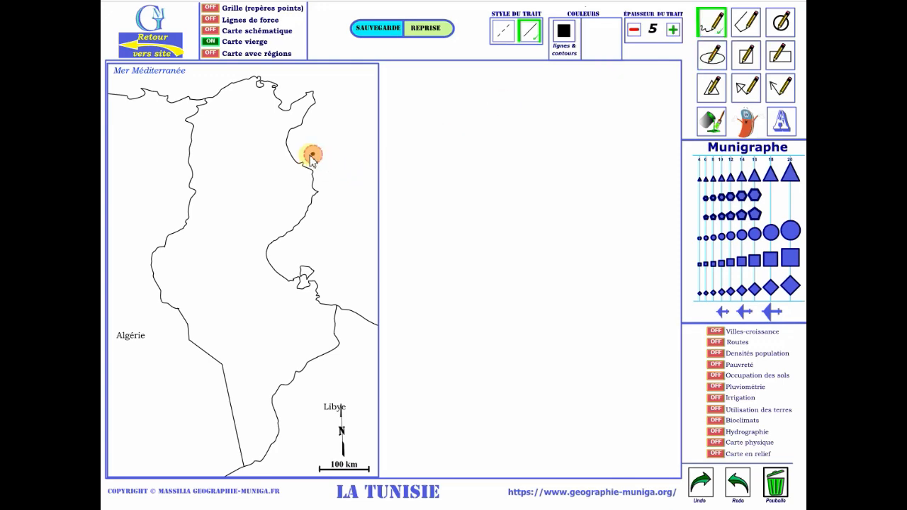
{"action": "mouse_move", "coordinate": [312, 154]}
{"action": "left_mouse_down"}
{"action": "mouse_move", "coordinate": [277, 175]}
{"action": "mouse_move", "coordinate": [265, 201]}
{"action": "mouse_move", "coordinate": [282, 233]}
{"action": "left_mouse_up"}
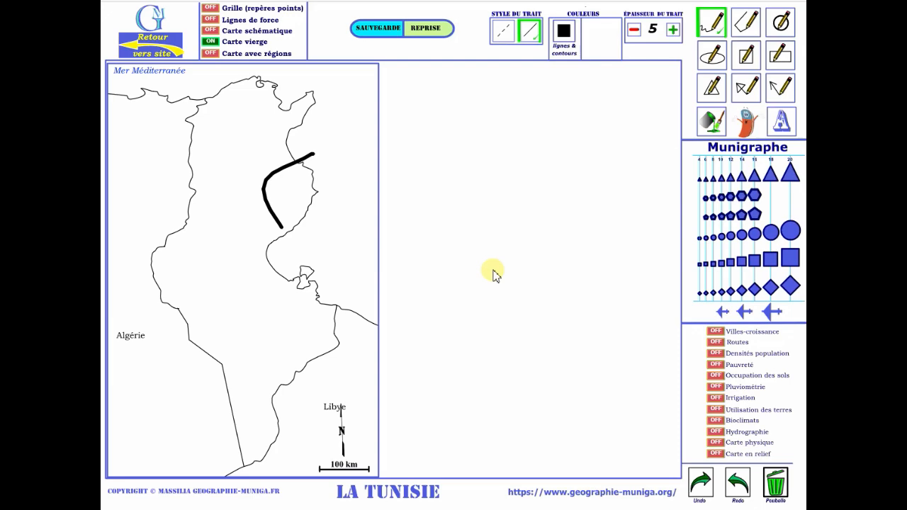
Draw a large unfilled circle over northern and central Tunisia and two triangles, one inverted and one upright, over the south.
{"action": "left_click", "coordinate": [780, 22]}
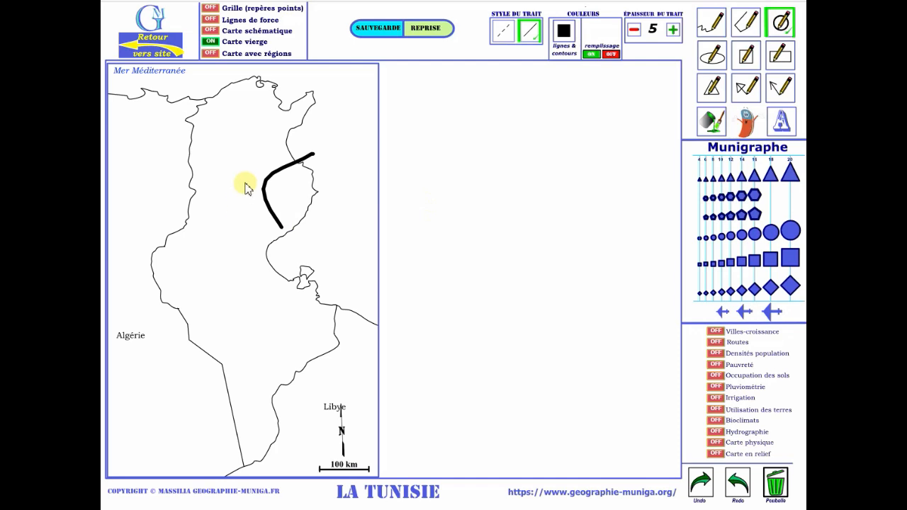
{"action": "left_click_drag", "start_coordinate": [246, 188], "coordinate": [298, 235]}
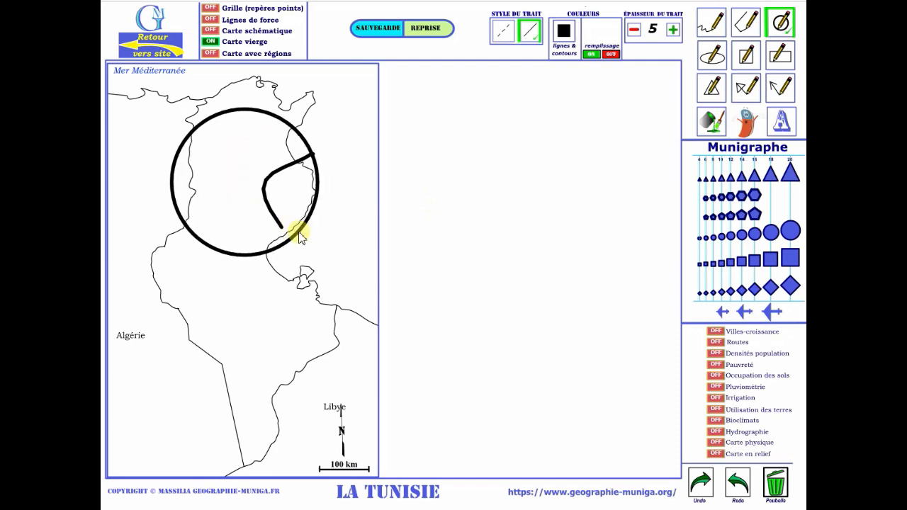
{"action": "left_click", "coordinate": [713, 89]}
{"action": "mouse_move", "coordinate": [193, 305]}
{"action": "left_mouse_down"}
{"action": "mouse_move", "coordinate": [229, 342]}
{"action": "mouse_move", "coordinate": [291, 303]}
{"action": "left_mouse_up"}
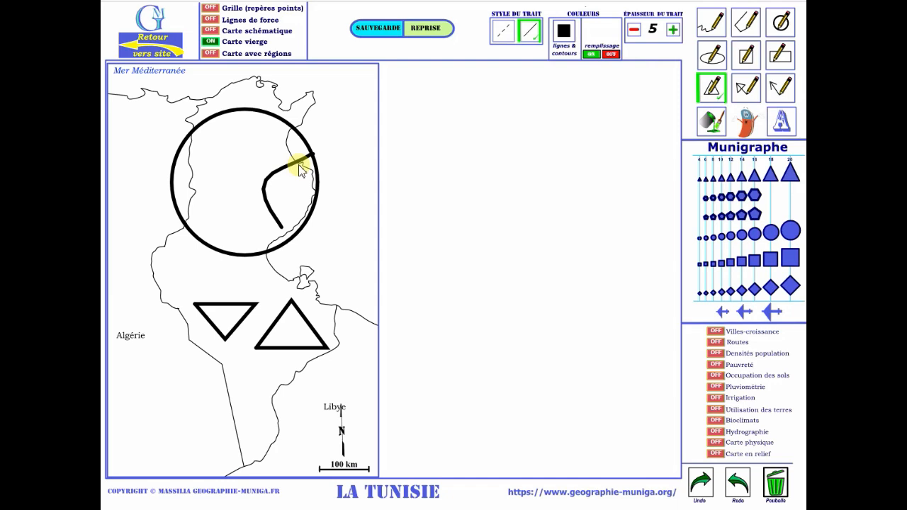
Erase part of the freehand curve inside the circle with the eraser at thickness 6.
{"action": "left_click", "coordinate": [742, 126]}
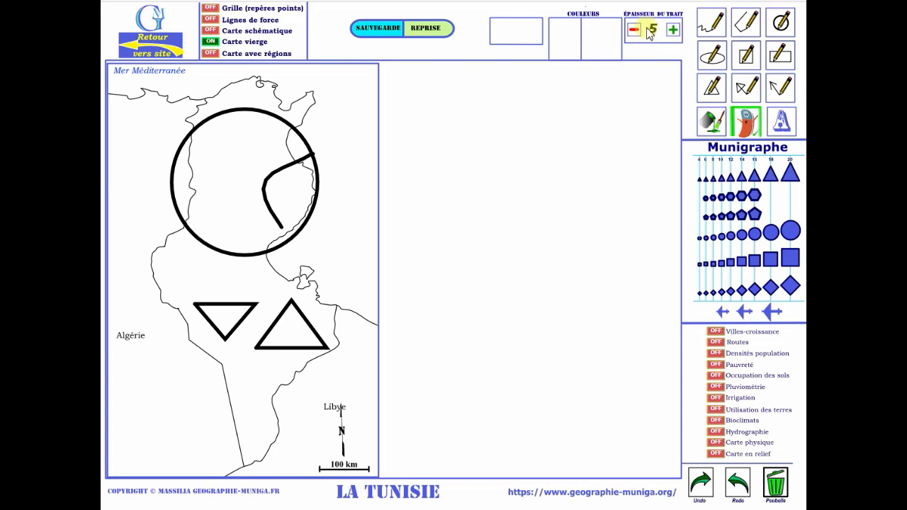
{"action": "left_click", "coordinate": [675, 32]}
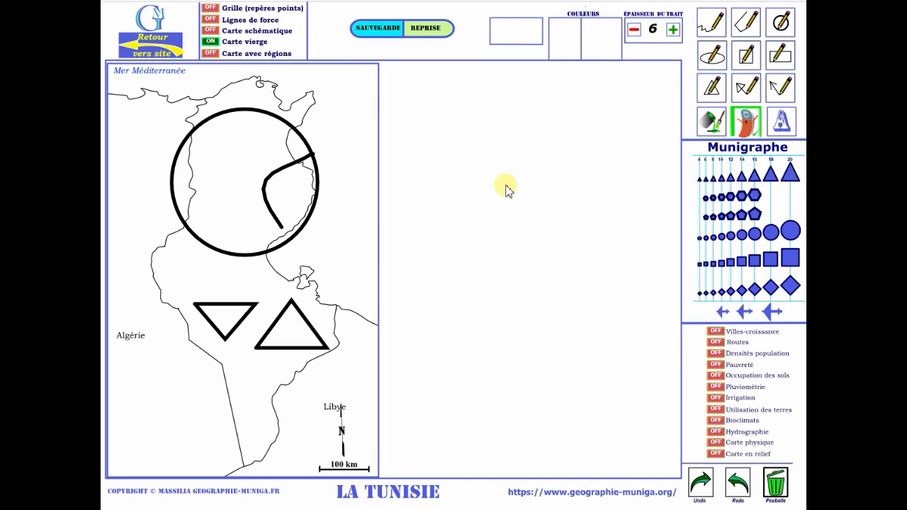
{"action": "left_click", "coordinate": [283, 228]}
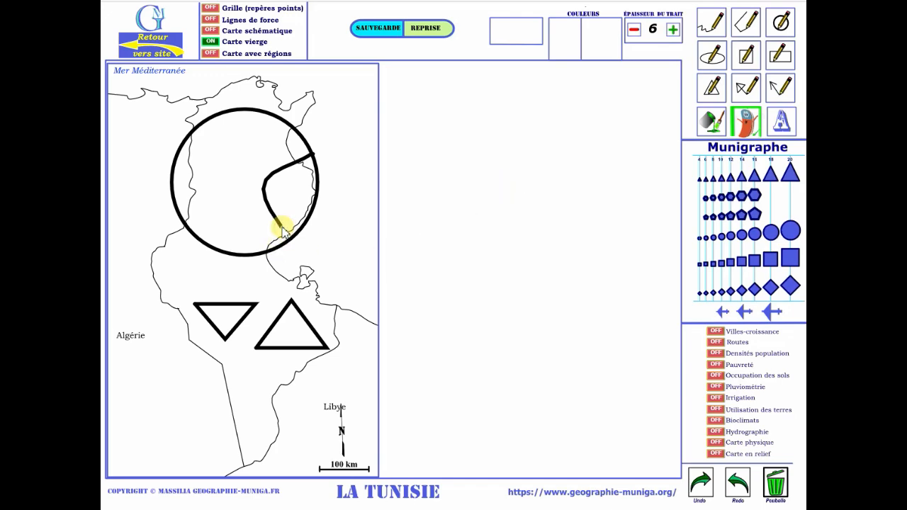
{"action": "mouse_move", "coordinate": [275, 218]}
{"action": "left_mouse_down"}
{"action": "mouse_move", "coordinate": [262, 194]}
{"action": "mouse_move", "coordinate": [263, 178]}
{"action": "mouse_move", "coordinate": [278, 177]}
{"action": "left_mouse_up"}
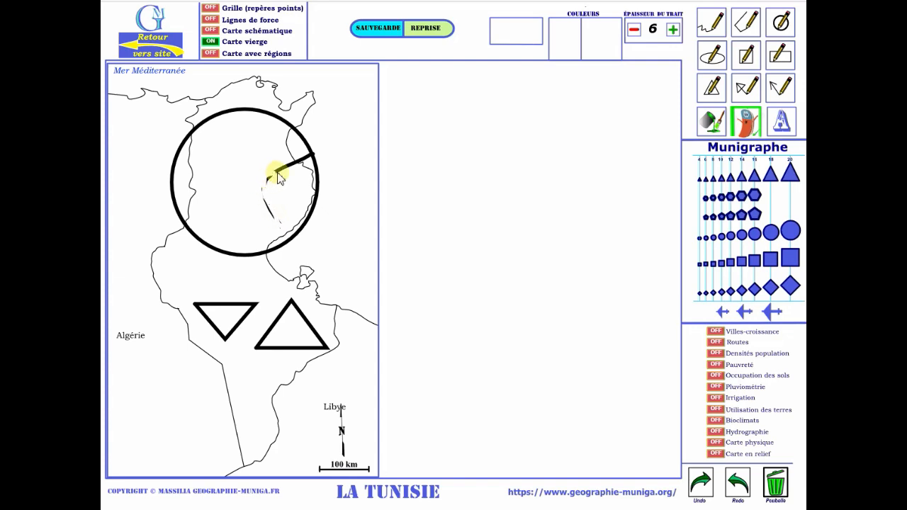
Enlarge the eraser to thickness 11 and erase the rest of the freehand curve up to the east coast.
{"action": "left_click", "coordinate": [672, 29]}
{"action": "left_click", "coordinate": [673, 29]}
{"action": "left_click", "coordinate": [672, 29]}
{"action": "left_click", "coordinate": [673, 29]}
{"action": "left_click", "coordinate": [672, 29]}
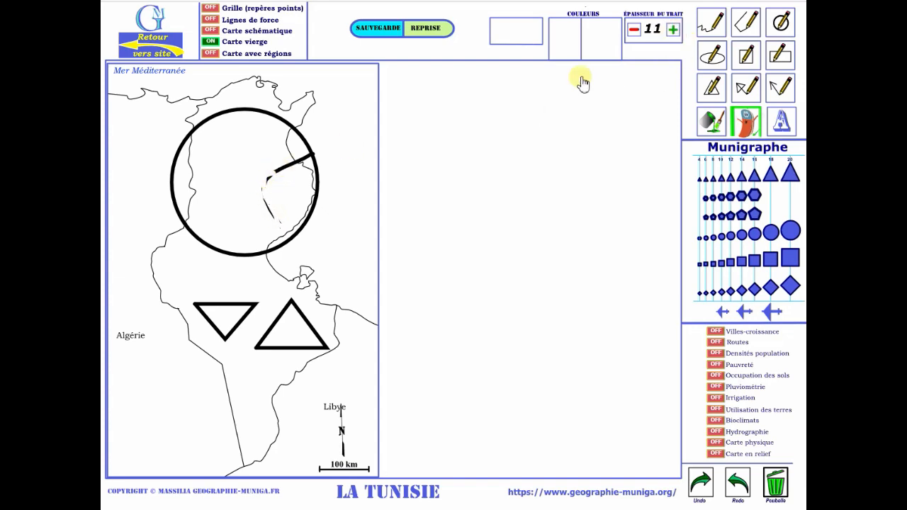
{"action": "left_click", "coordinate": [277, 227]}
{"action": "mouse_move", "coordinate": [277, 228]}
{"action": "left_mouse_down"}
{"action": "mouse_move", "coordinate": [265, 179]}
{"action": "mouse_move", "coordinate": [301, 163]}
{"action": "left_mouse_up"}
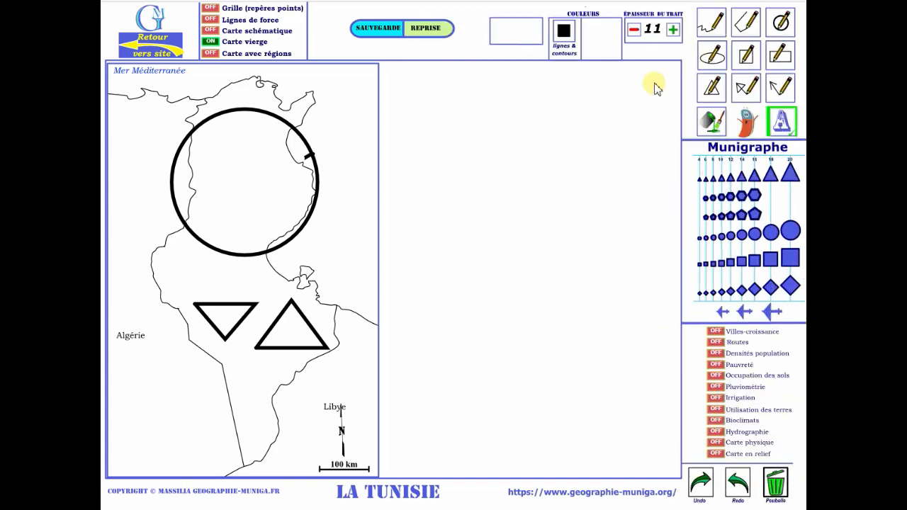
Activate the text tool for writing on the map.
{"action": "left_click", "coordinate": [783, 122]}
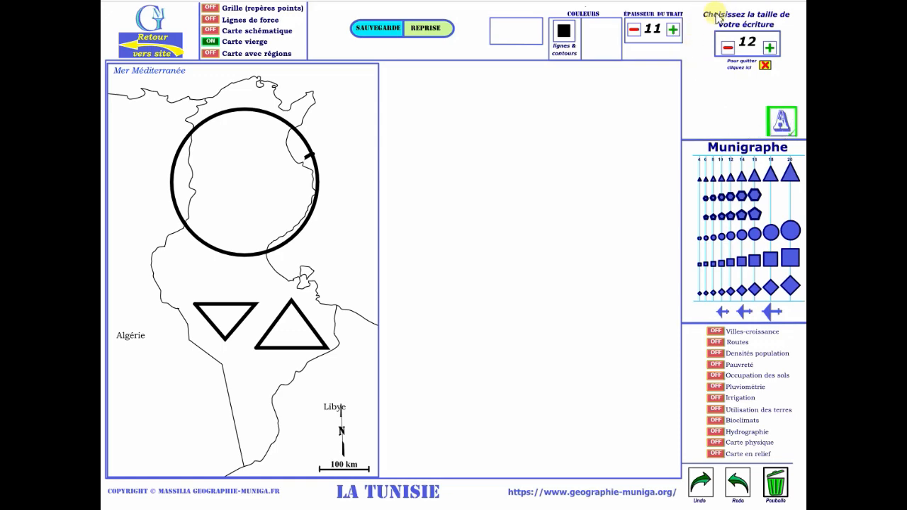
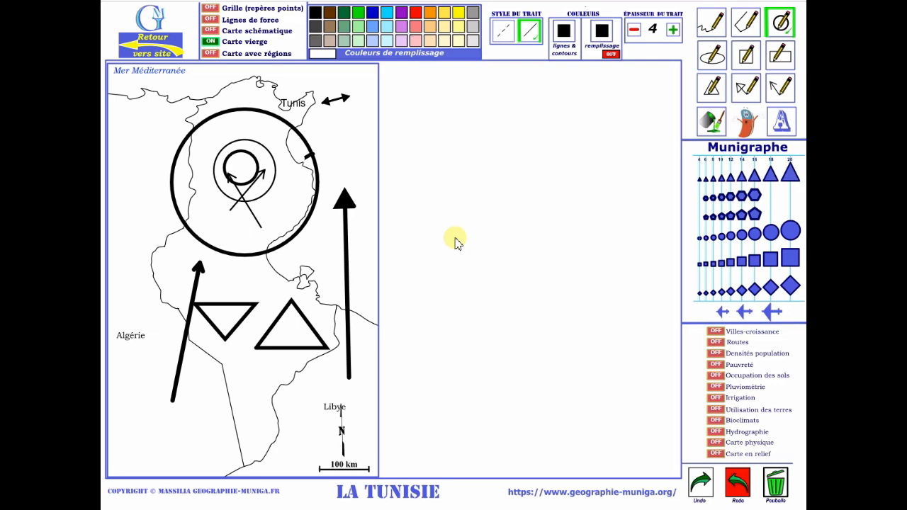
Draw a small circle with dark blue fill and a red outline in Algeria, just west of the large circle.
{"action": "left_click", "coordinate": [373, 14]}
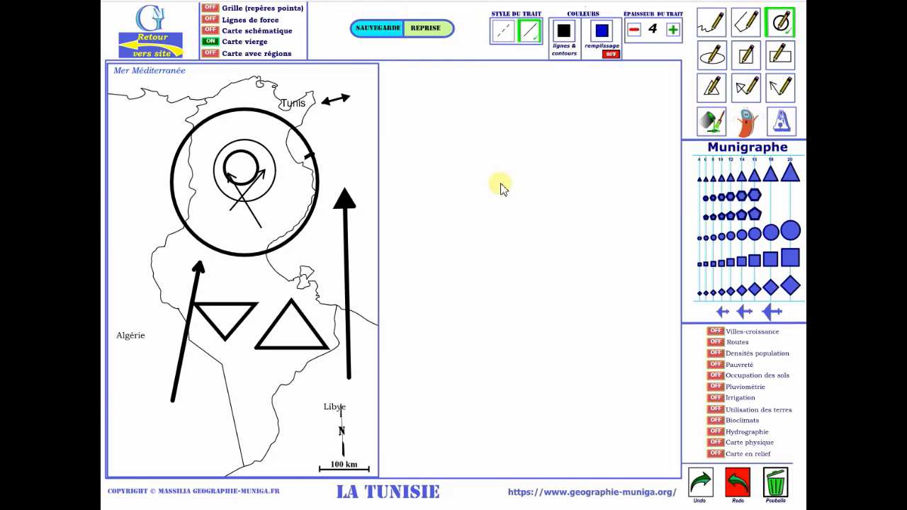
{"action": "left_click", "coordinate": [565, 39]}
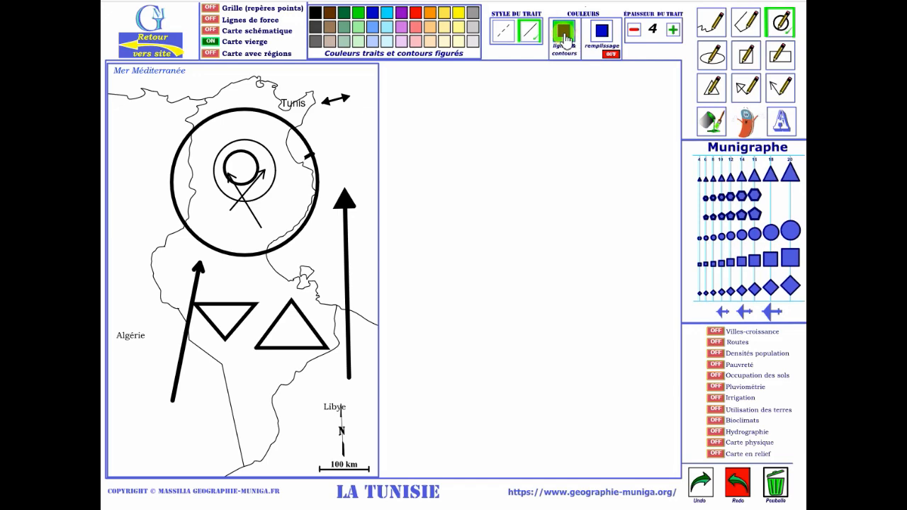
{"action": "left_click", "coordinate": [418, 16]}
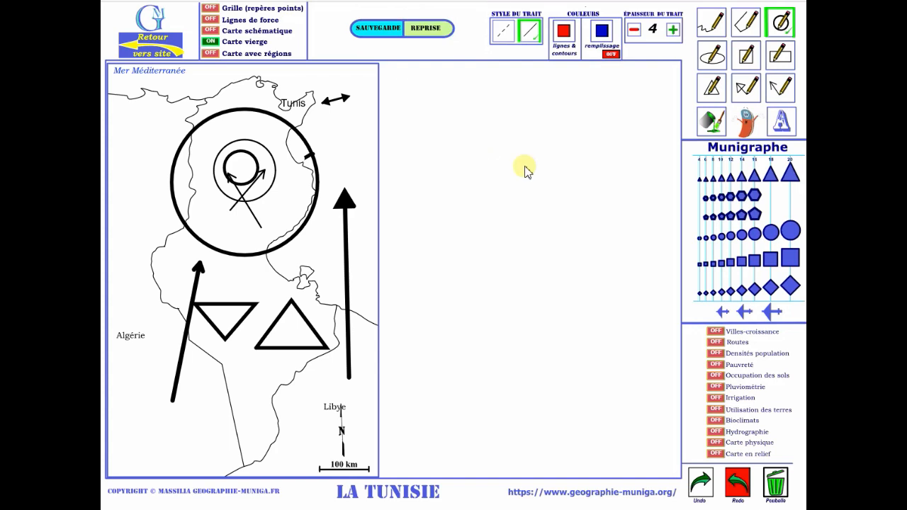
{"action": "left_click", "coordinate": [137, 221]}
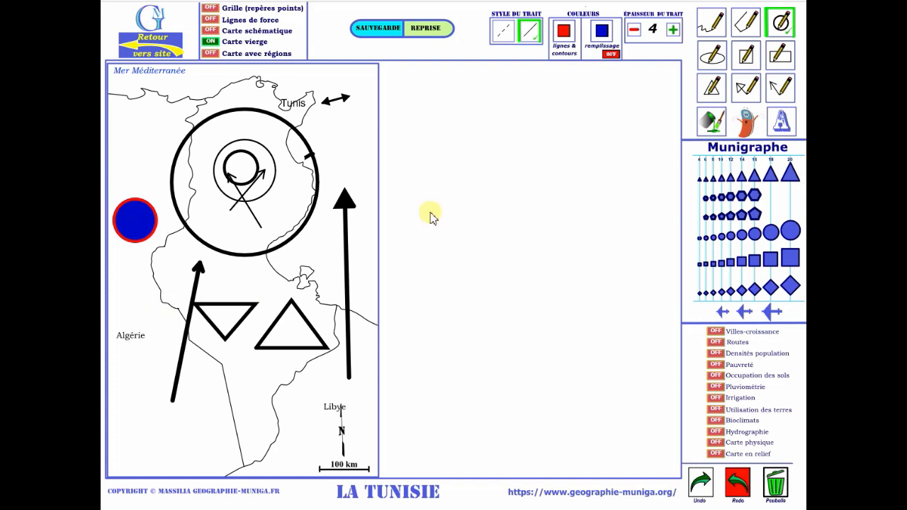
Draw two slightly smaller red-outlined circles overlapping the dark blue one, the first filled medium blue and the second light blue.
{"action": "left_click", "coordinate": [601, 34]}
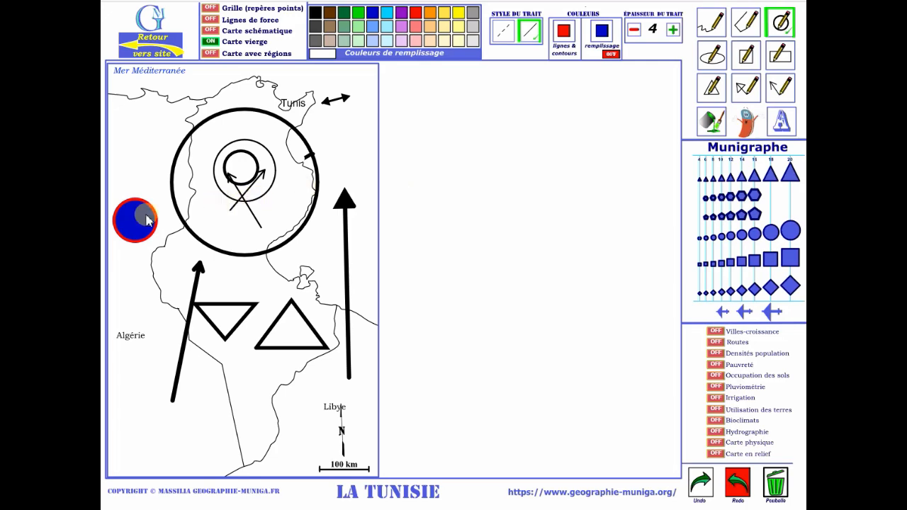
{"action": "left_click", "coordinate": [374, 30]}
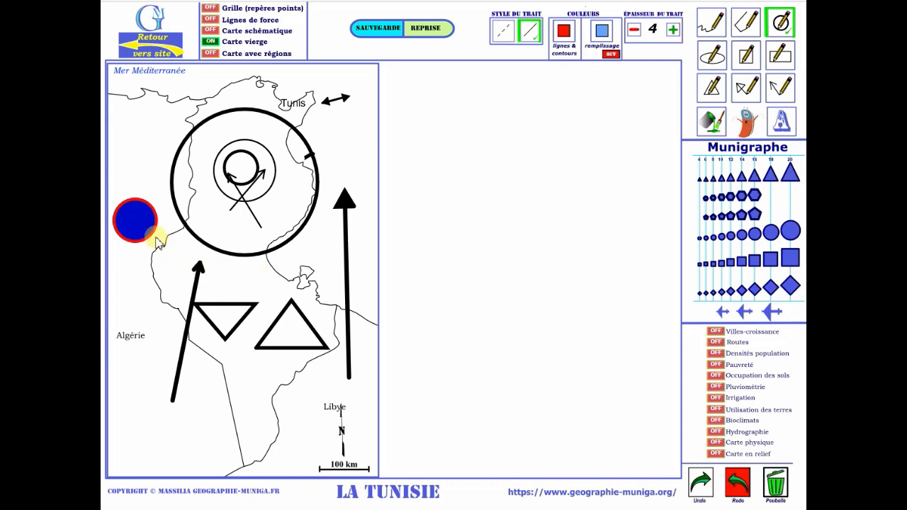
{"action": "left_click_drag", "start_coordinate": [147, 226], "coordinate": [158, 234]}
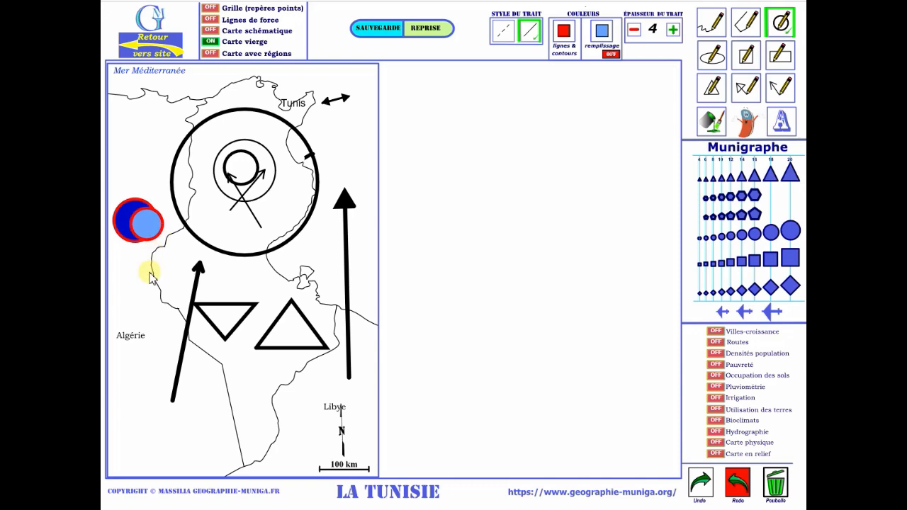
{"action": "left_click", "coordinate": [603, 37]}
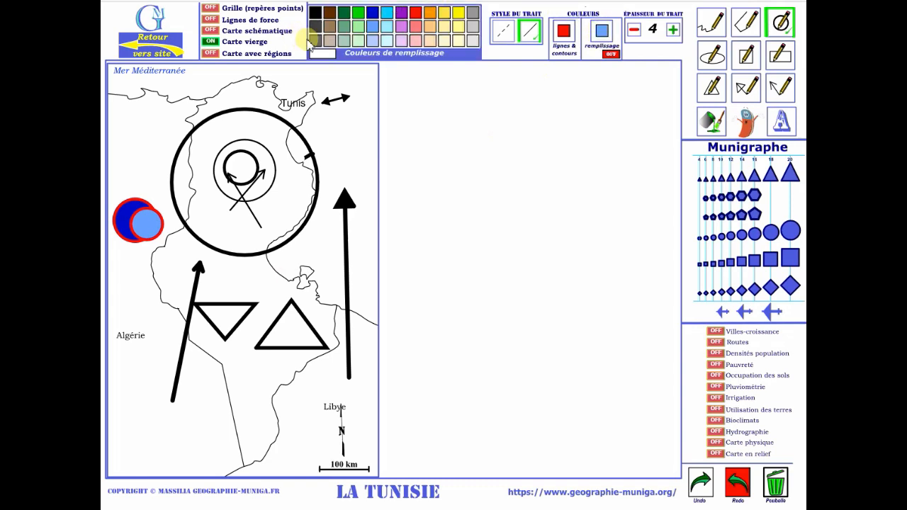
{"action": "left_click", "coordinate": [371, 40]}
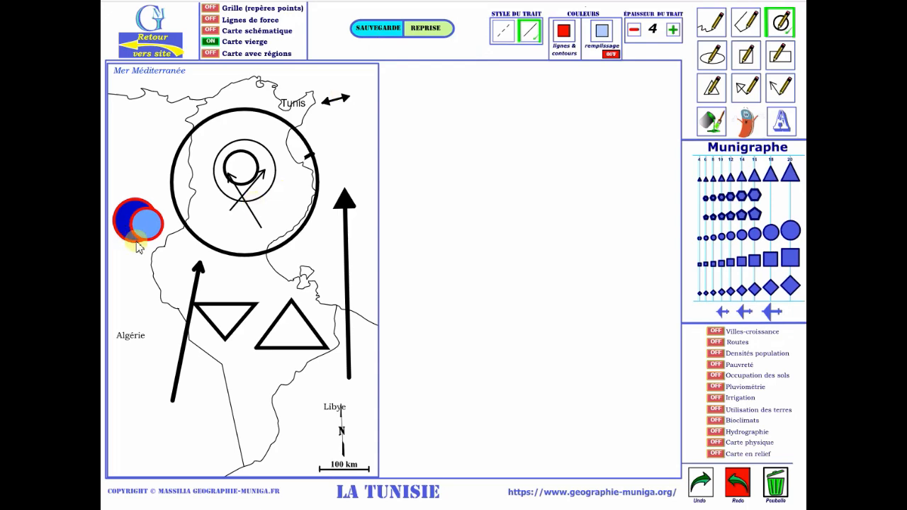
{"action": "left_click_drag", "start_coordinate": [135, 237], "coordinate": [141, 255]}
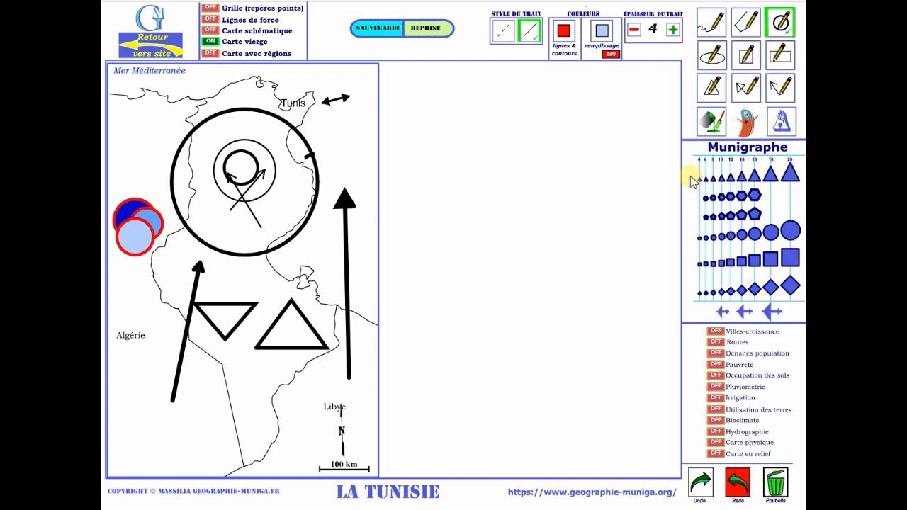
Place a size 20 Munigraphe triangle with a red outline in the sea off the east coast, above the thick vertical arrow.
{"action": "left_click", "coordinate": [790, 174]}
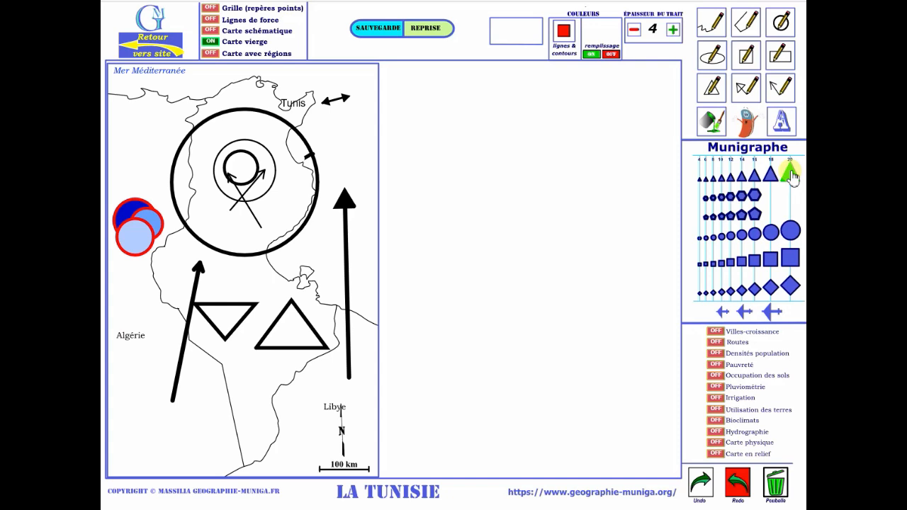
{"action": "left_click", "coordinate": [790, 173]}
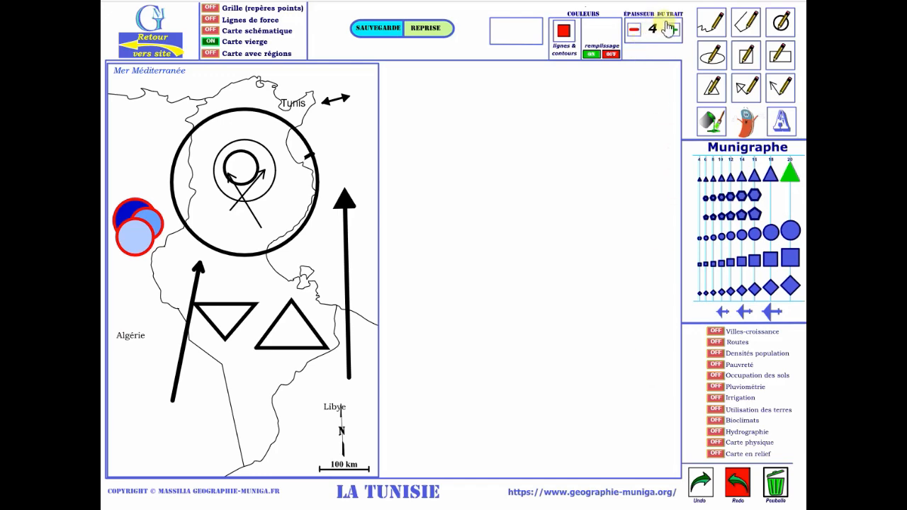
{"action": "left_click", "coordinate": [355, 162]}
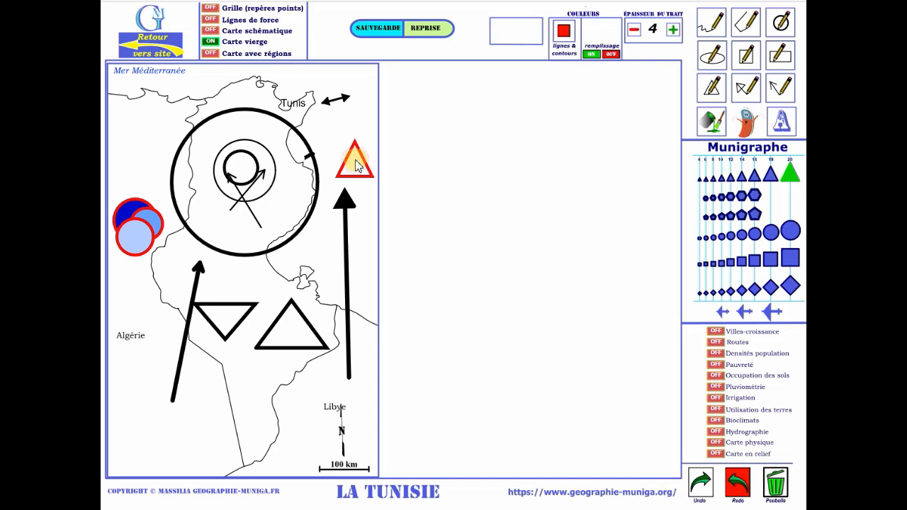
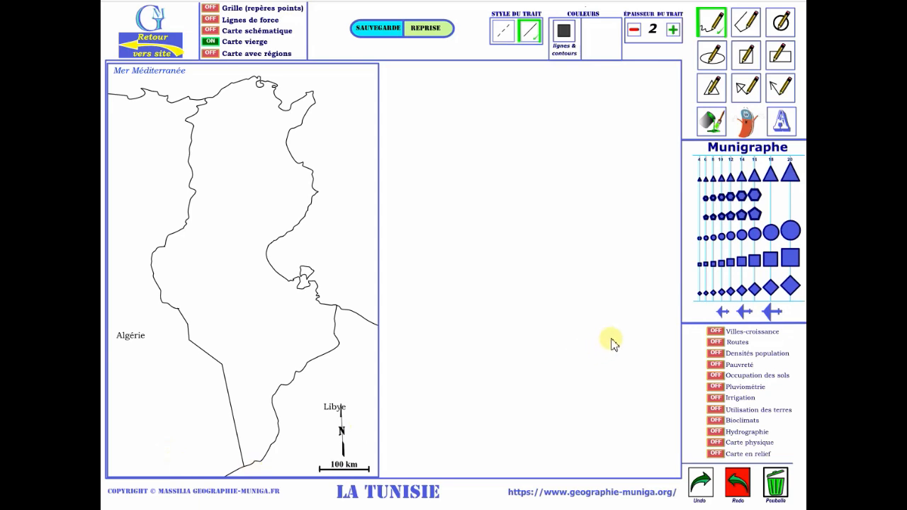
View the Villes-croissance, Carte en relief, Carte physique, Utilisation des terres and Pauvreté layers in turn, leaving only the blank map shown.
{"action": "left_click", "coordinate": [716, 331]}
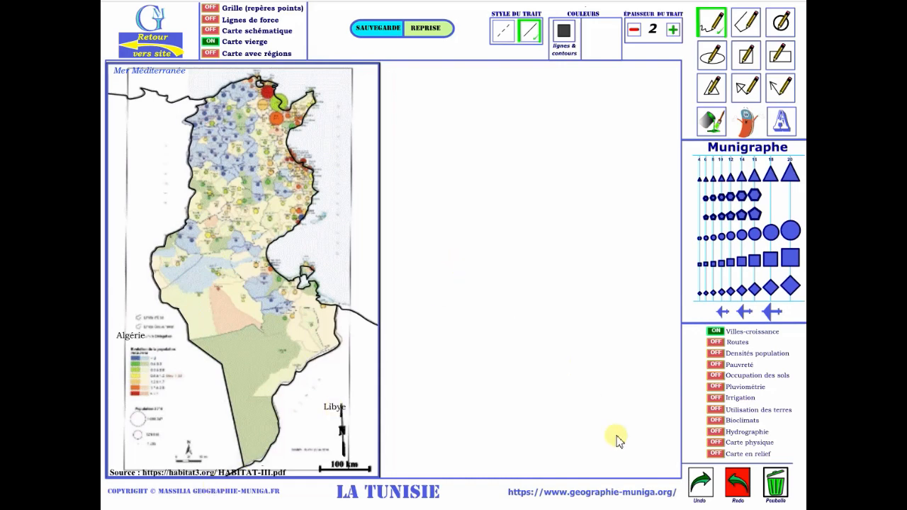
{"action": "left_click", "coordinate": [715, 454]}
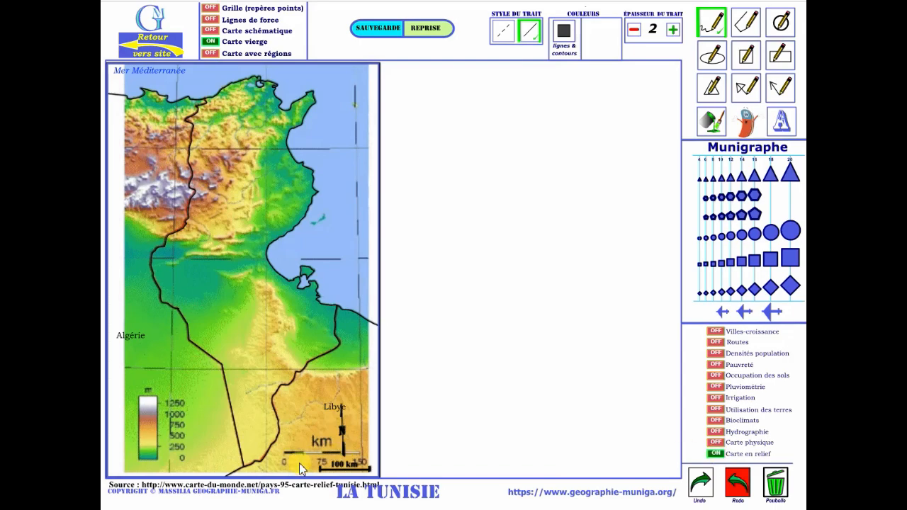
{"action": "left_click", "coordinate": [715, 443]}
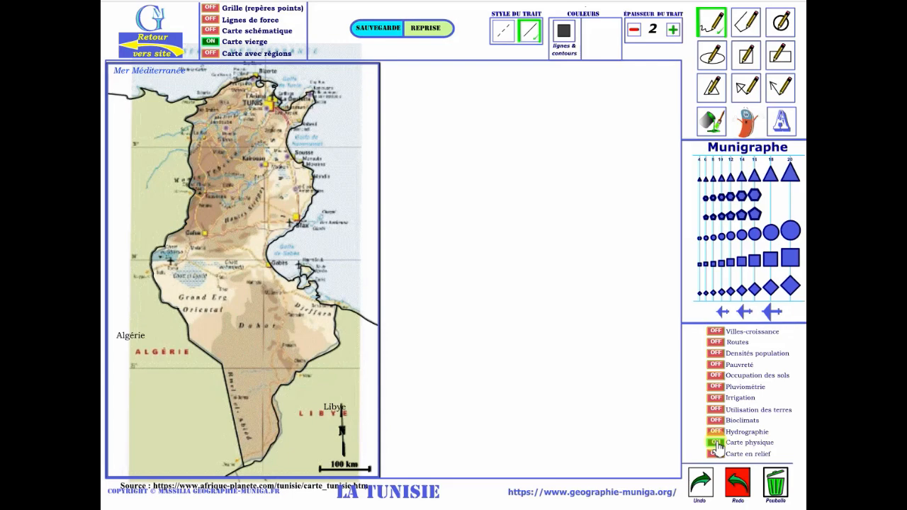
{"action": "left_click", "coordinate": [717, 409]}
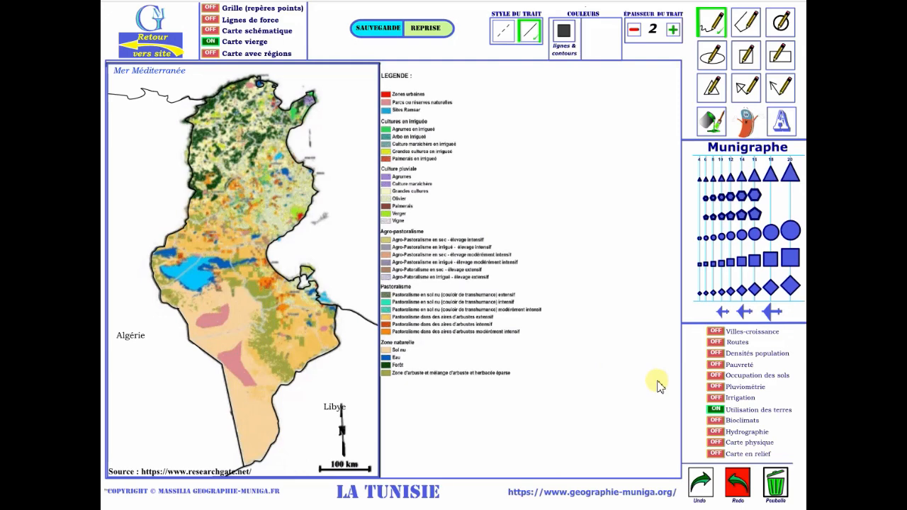
{"action": "left_click", "coordinate": [716, 365]}
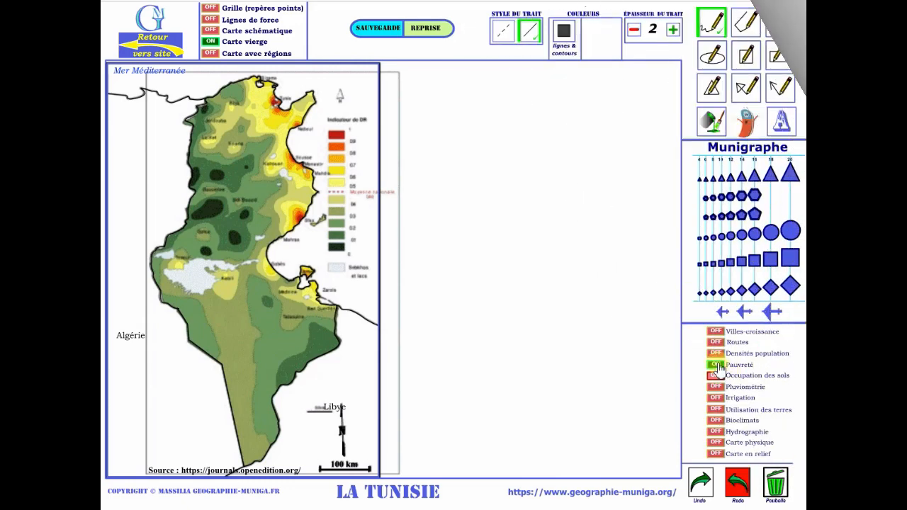
{"action": "left_click", "coordinate": [717, 365]}
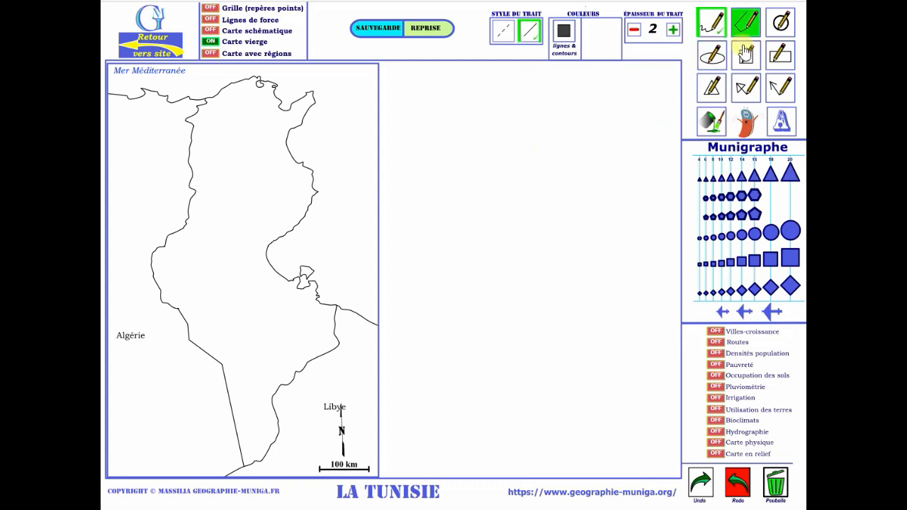
Draw a solid-outlined circle over central Tunisia and an overlapping dashed circle of similar size just to its east.
{"action": "left_click", "coordinate": [779, 26]}
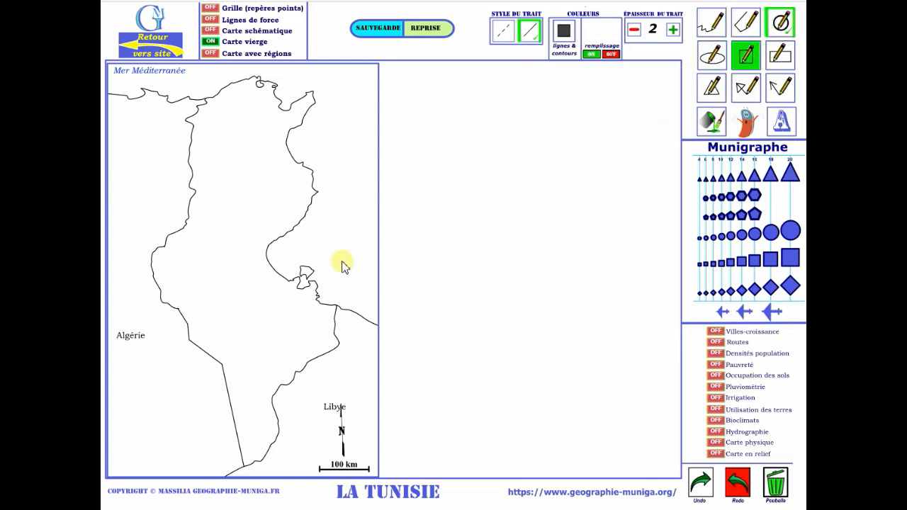
{"action": "left_click_drag", "start_coordinate": [250, 210], "coordinate": [281, 240]}
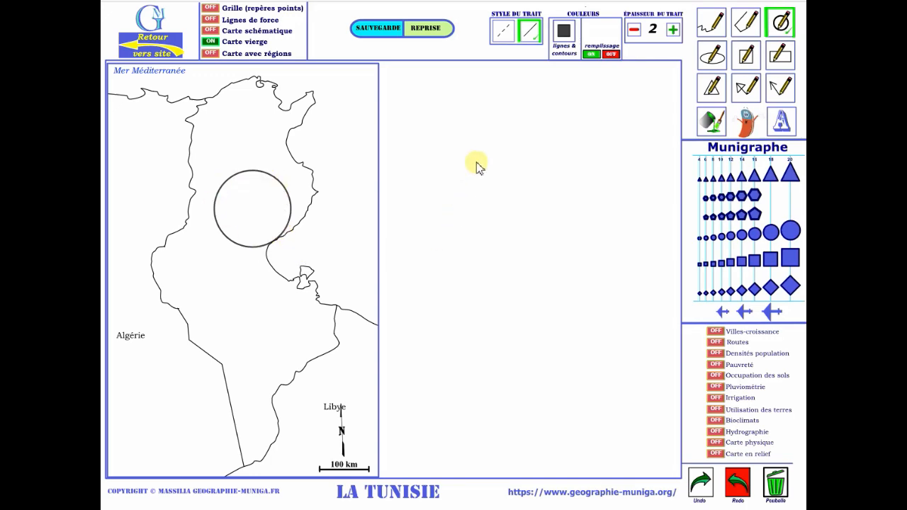
{"action": "left_click", "coordinate": [500, 37]}
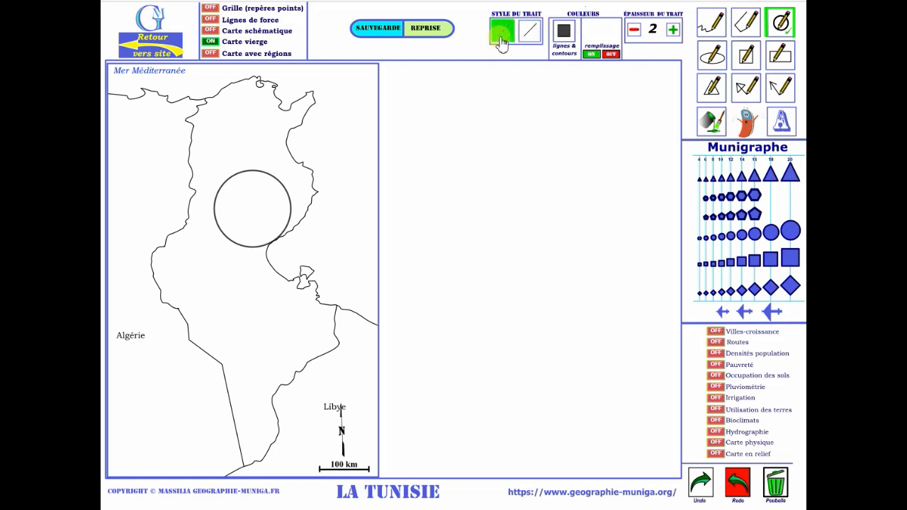
{"action": "left_click", "coordinate": [272, 210]}
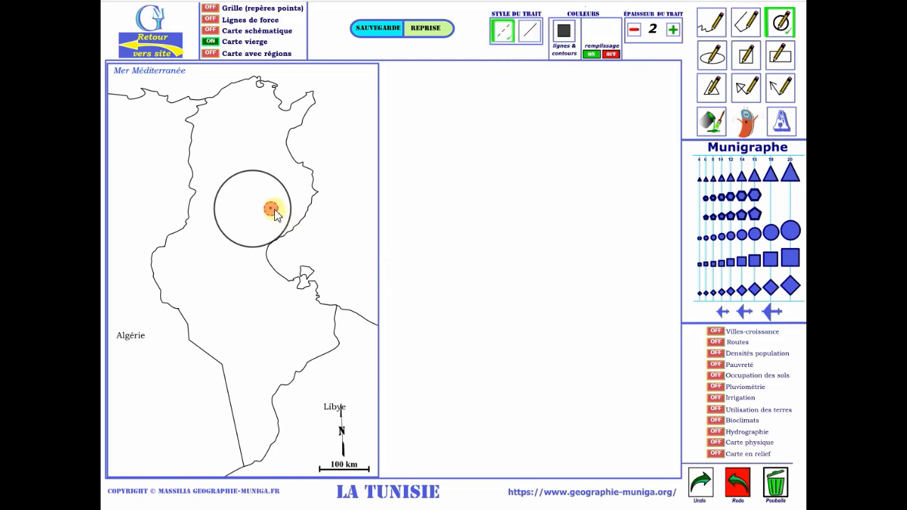
{"action": "left_click_drag", "start_coordinate": [272, 209], "coordinate": [300, 240]}
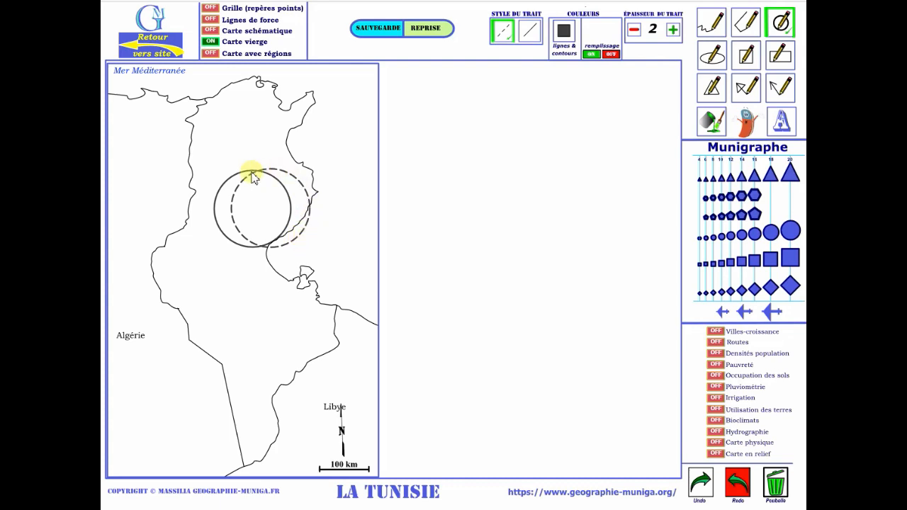
Set the line thickness to 10 and draw a larger dashed circle centred off the east coast.
{"action": "left_click", "coordinate": [674, 32]}
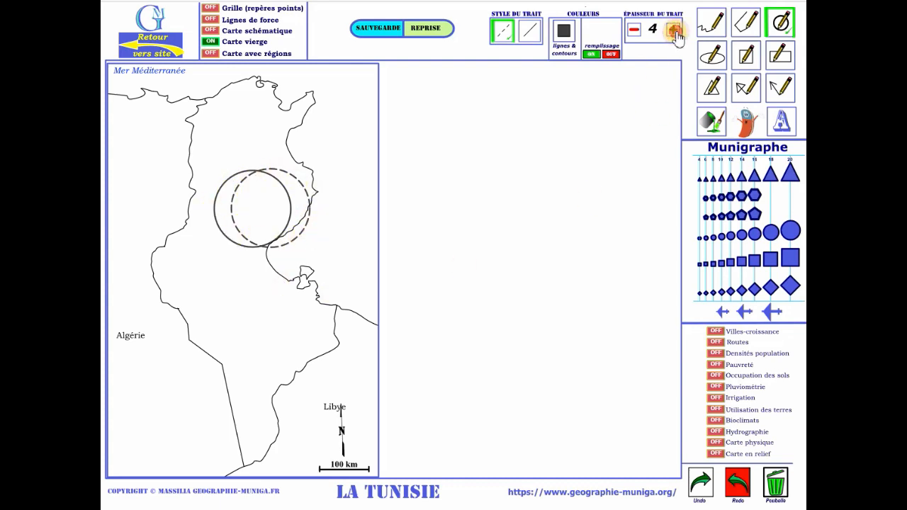
{"action": "left_click", "coordinate": [674, 33]}
{"action": "left_click", "coordinate": [674, 33]}
{"action": "left_click", "coordinate": [673, 33]}
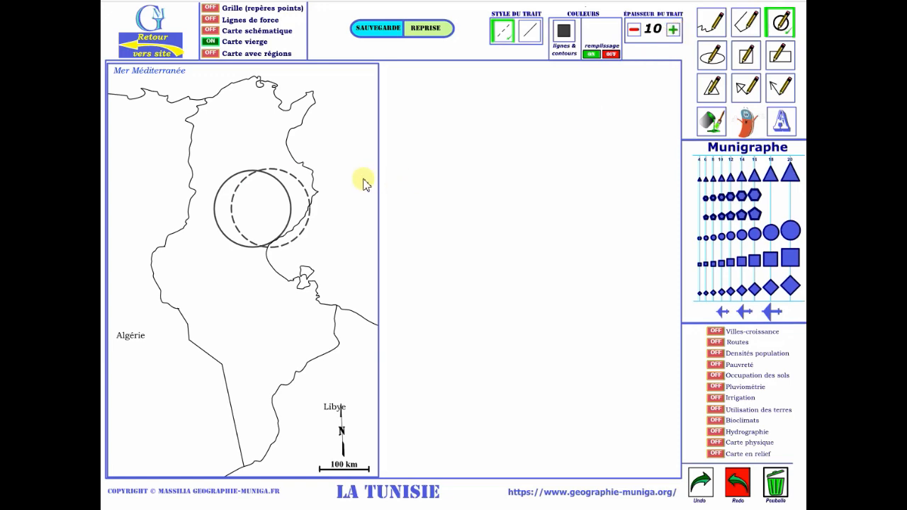
{"action": "left_click", "coordinate": [332, 191]}
{"action": "left_click_drag", "start_coordinate": [338, 196], "coordinate": [377, 242]}
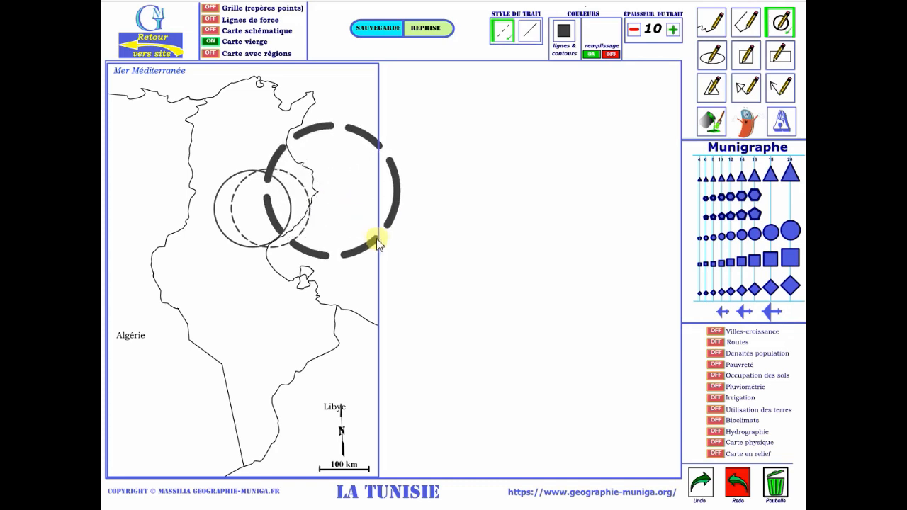
{"action": "left_click_drag", "start_coordinate": [377, 241], "coordinate": [378, 243]}
Draw a thick solid square in southwest Tunisia and an overlapping dashed square to its southeast.
{"action": "left_click", "coordinate": [744, 60]}
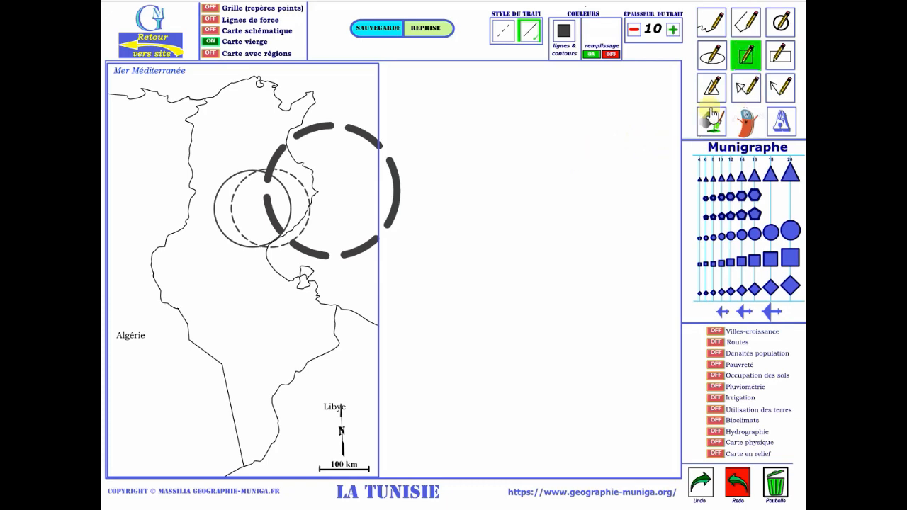
{"action": "mouse_move", "coordinate": [164, 254]}
{"action": "left_mouse_down"}
{"action": "mouse_move", "coordinate": [219, 307]}
{"action": "mouse_move", "coordinate": [202, 279]}
{"action": "mouse_move", "coordinate": [286, 349]}
{"action": "left_mouse_up"}
{"action": "left_click", "coordinate": [504, 34]}
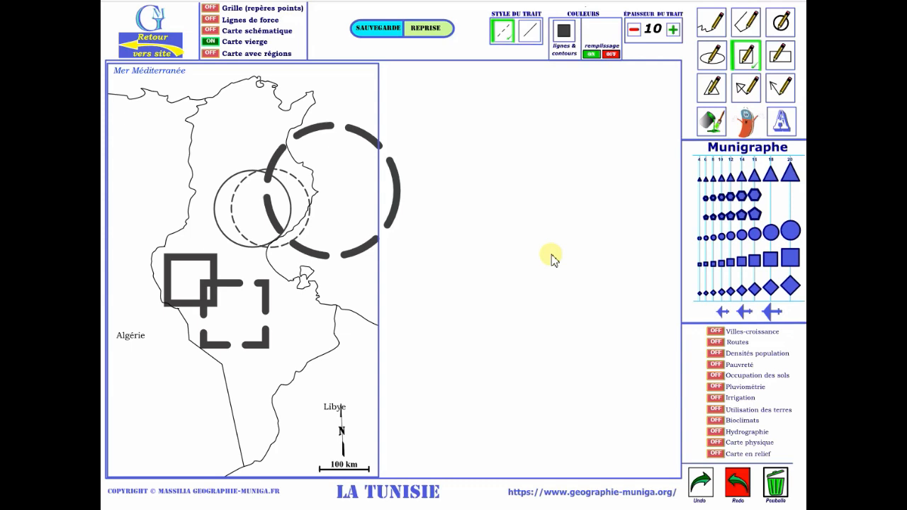
Draw a thick solid near-vertical line off the east coast and a dashed diagonal line from northwest Tunisia to the Libyan coast.
{"action": "left_click", "coordinate": [750, 28]}
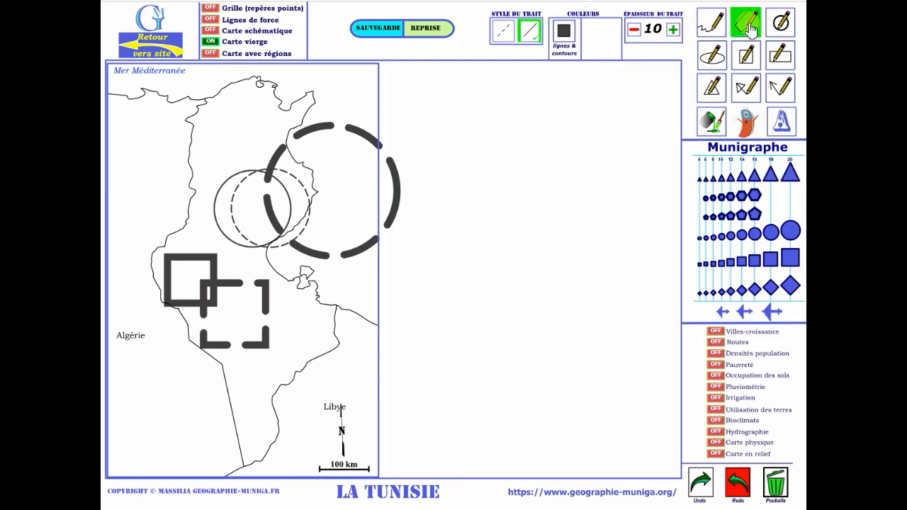
{"action": "left_click_drag", "start_coordinate": [340, 93], "coordinate": [361, 320]}
{"action": "left_click", "coordinate": [502, 31]}
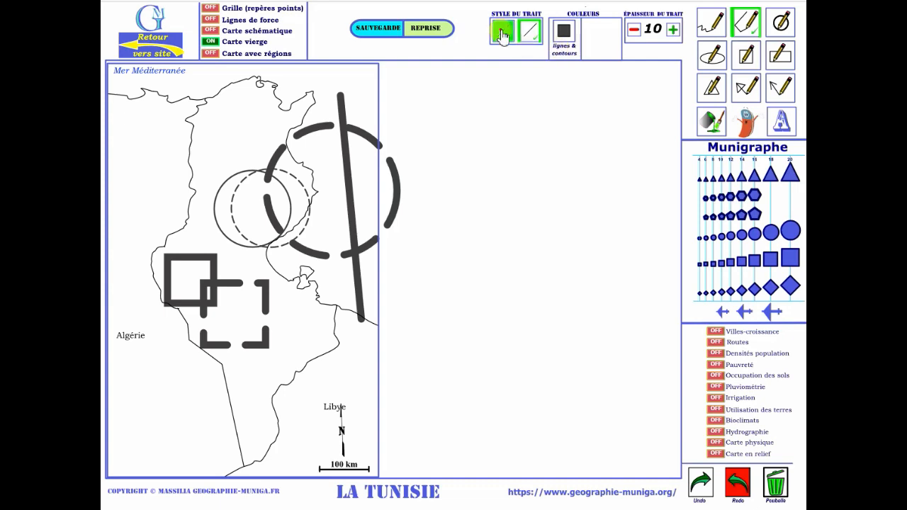
{"action": "left_click_drag", "start_coordinate": [206, 134], "coordinate": [368, 325]}
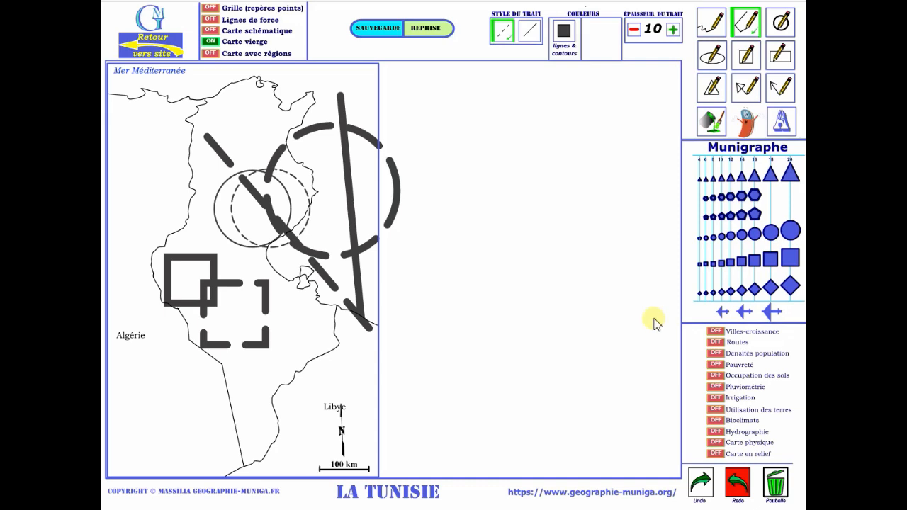
Place a size 20 Munigraphe circle with a thick outline on the southeastern border, north of the Libye label.
{"action": "left_click", "coordinate": [790, 232]}
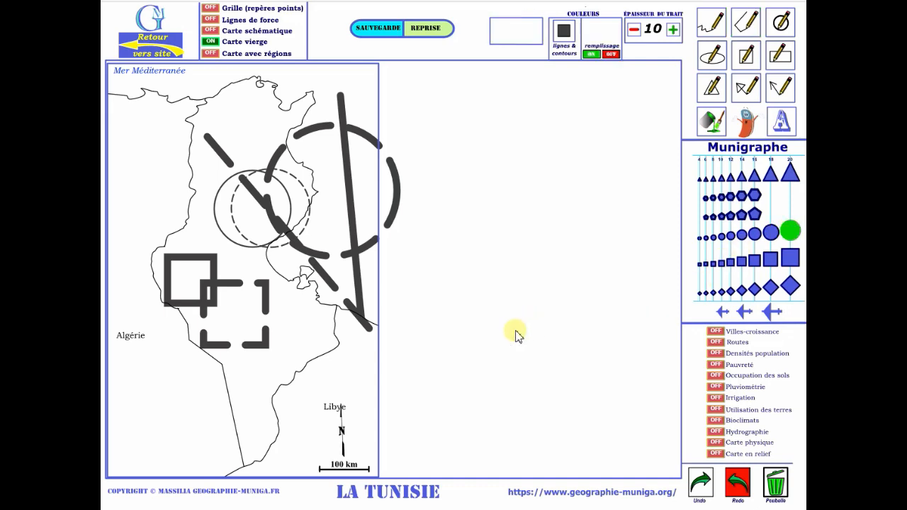
{"action": "left_click", "coordinate": [299, 357]}
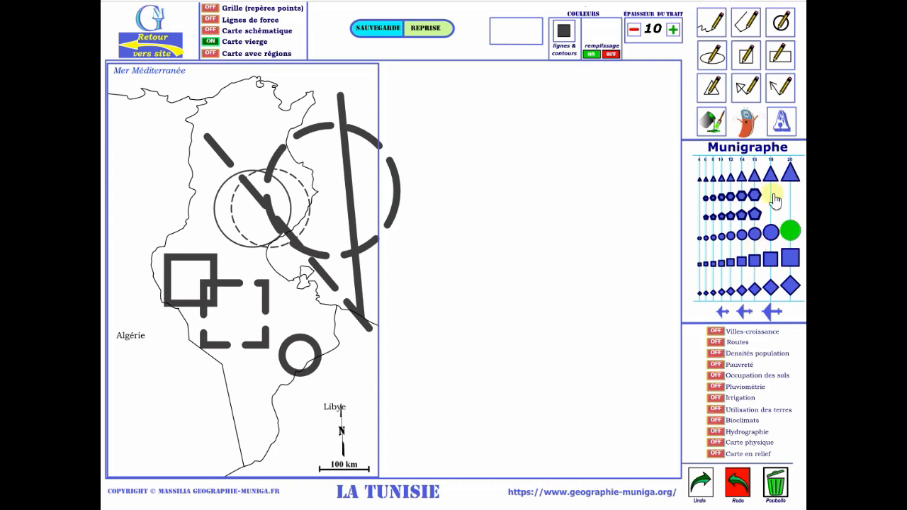
Activate the paint bucket and set its colour to pale yellow after trying bright yellow.
{"action": "left_click", "coordinate": [714, 123]}
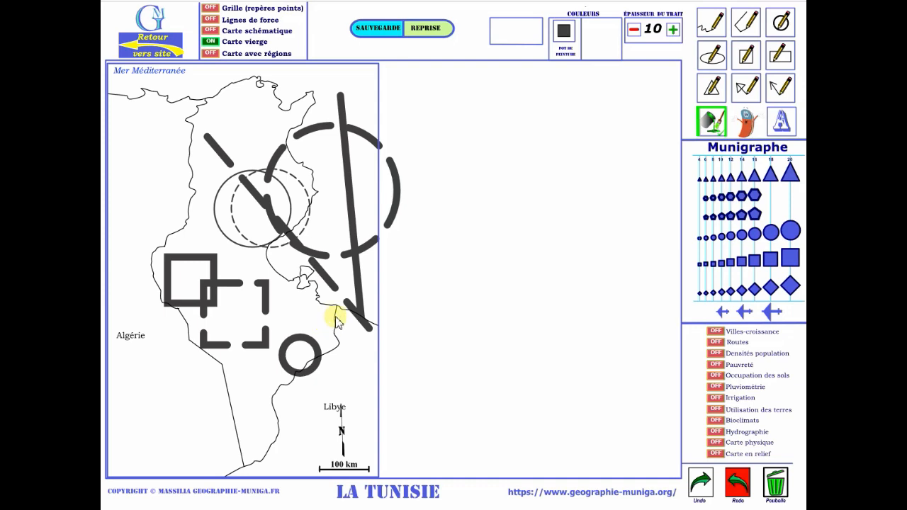
{"action": "left_click", "coordinate": [565, 34]}
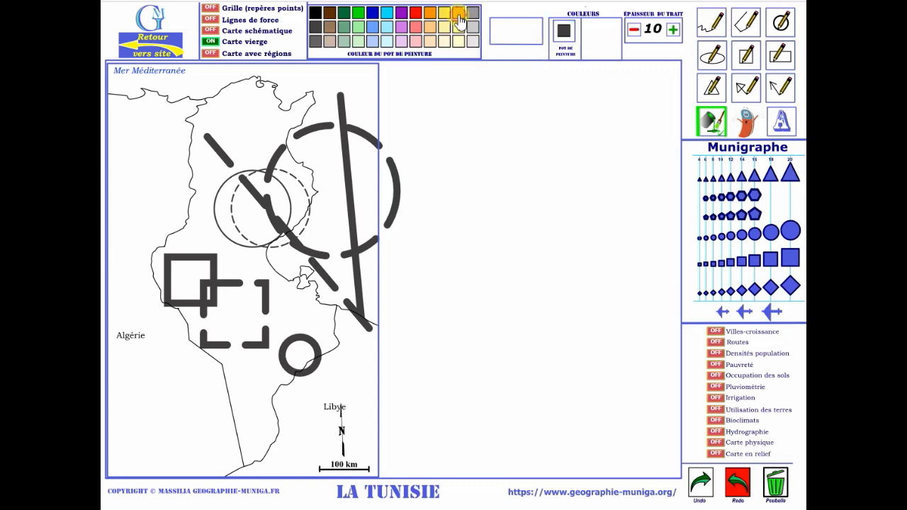
{"action": "left_click", "coordinate": [457, 14]}
{"action": "left_click", "coordinate": [564, 32]}
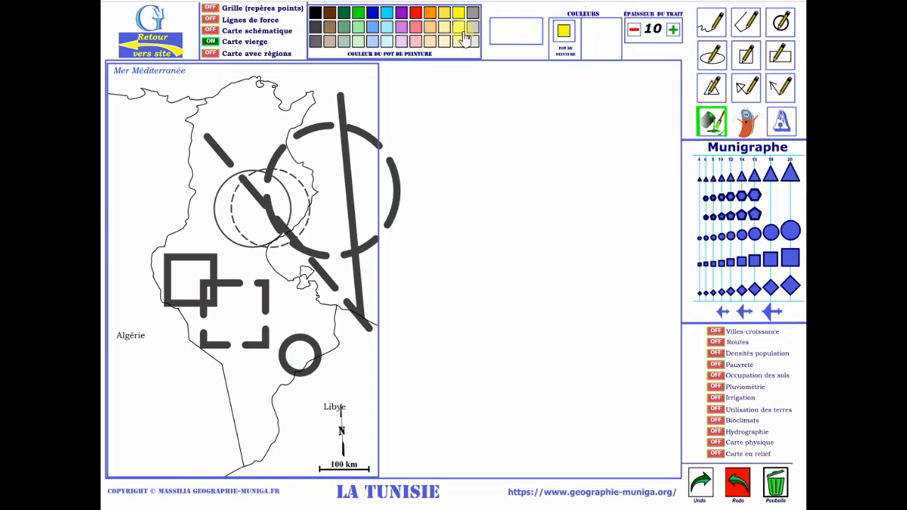
{"action": "left_click", "coordinate": [459, 29]}
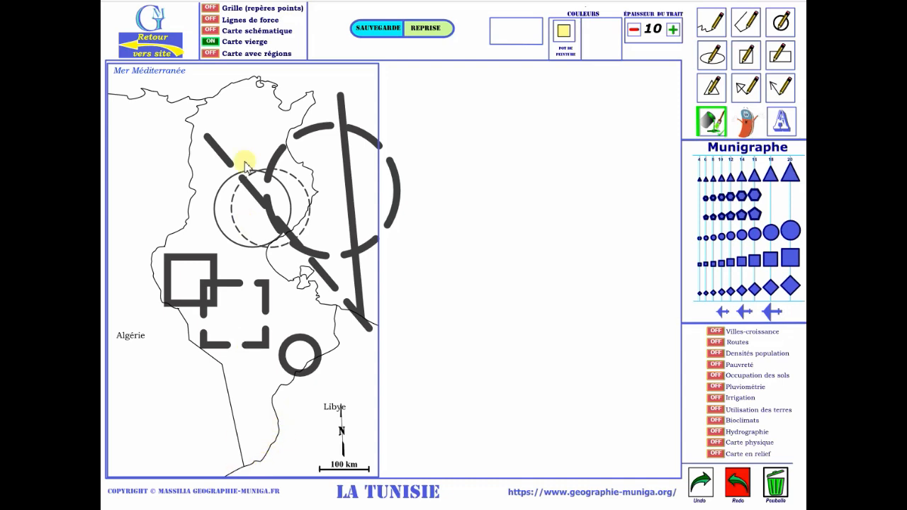
Show the Carte schématique layer and draw a thick solid pale yellow line across the top of Tunisia's southern tip.
{"action": "left_click", "coordinate": [212, 32]}
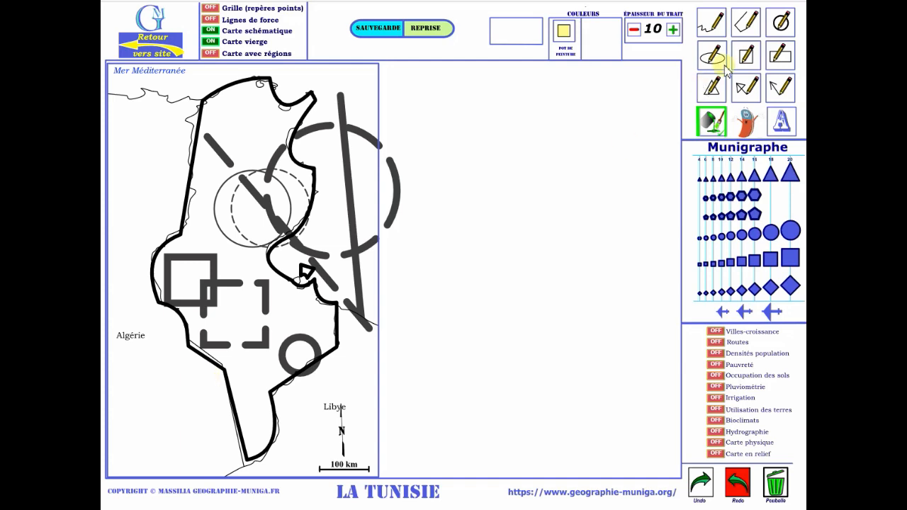
{"action": "left_click", "coordinate": [745, 22]}
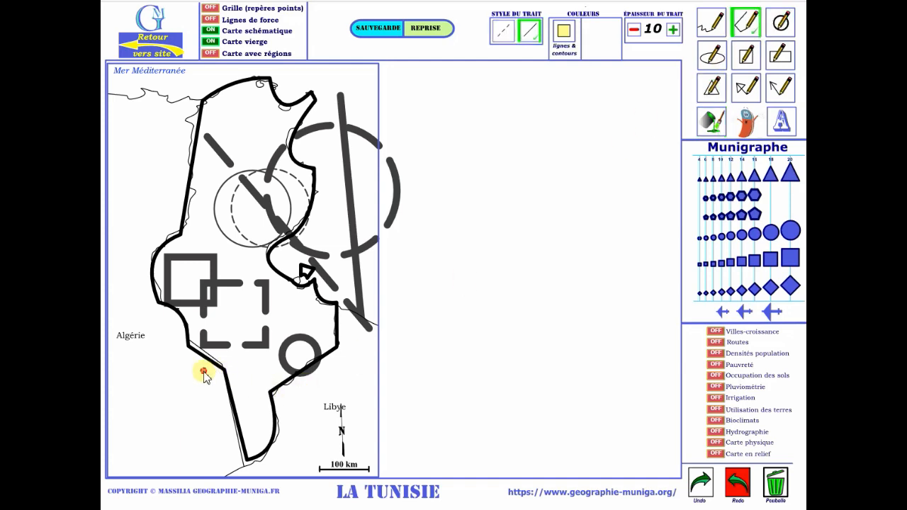
{"action": "left_click_drag", "start_coordinate": [202, 372], "coordinate": [305, 414]}
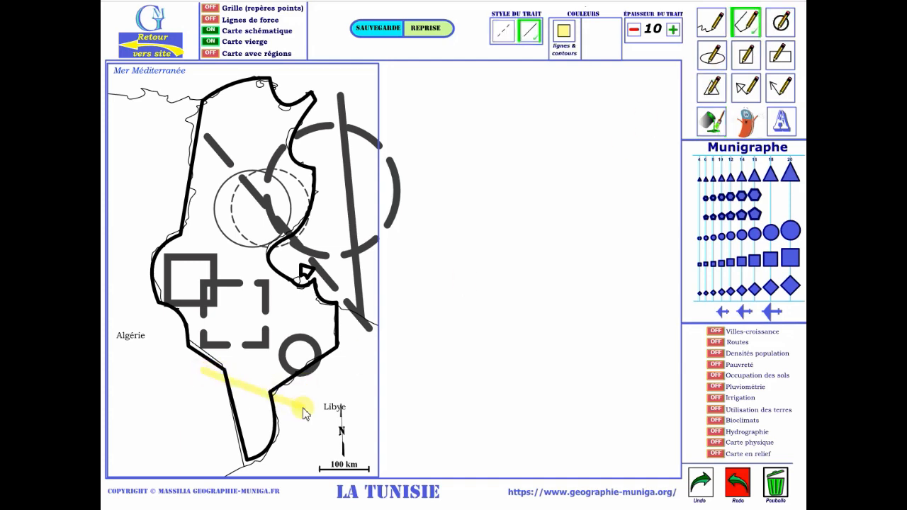
Paint the southern tip of Tunisia below the yellow line in pale yellow.
{"action": "left_click", "coordinate": [712, 122]}
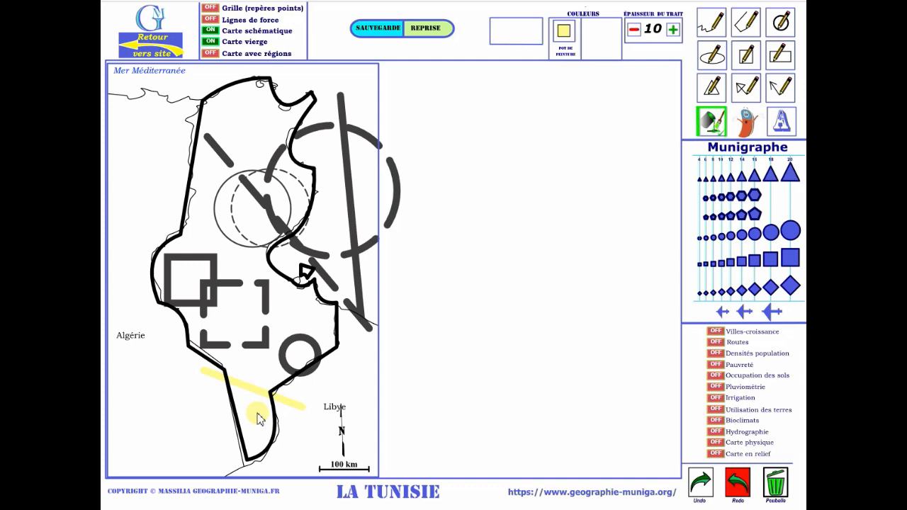
{"action": "left_click", "coordinate": [229, 384]}
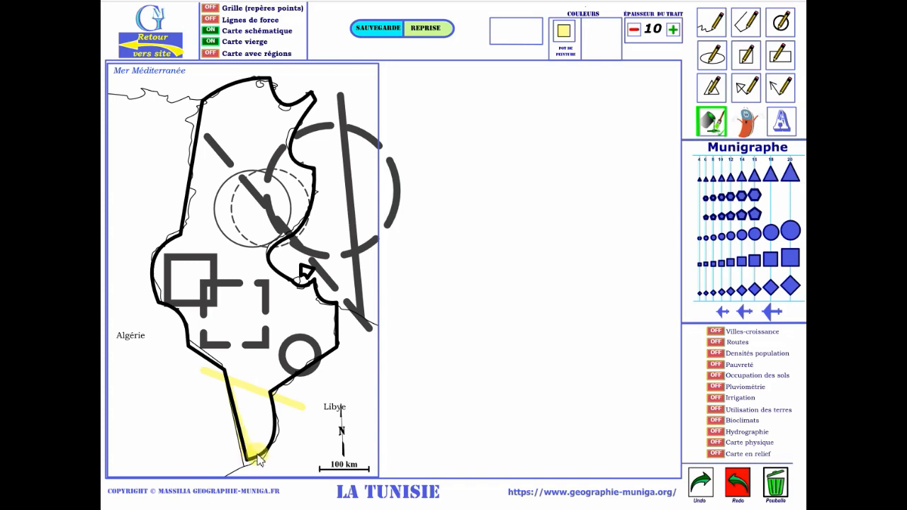
{"action": "mouse_move", "coordinate": [258, 454]}
{"action": "left_mouse_down"}
{"action": "mouse_move", "coordinate": [269, 440]}
{"action": "mouse_move", "coordinate": [275, 401]}
{"action": "mouse_move", "coordinate": [230, 386]}
{"action": "left_mouse_up"}
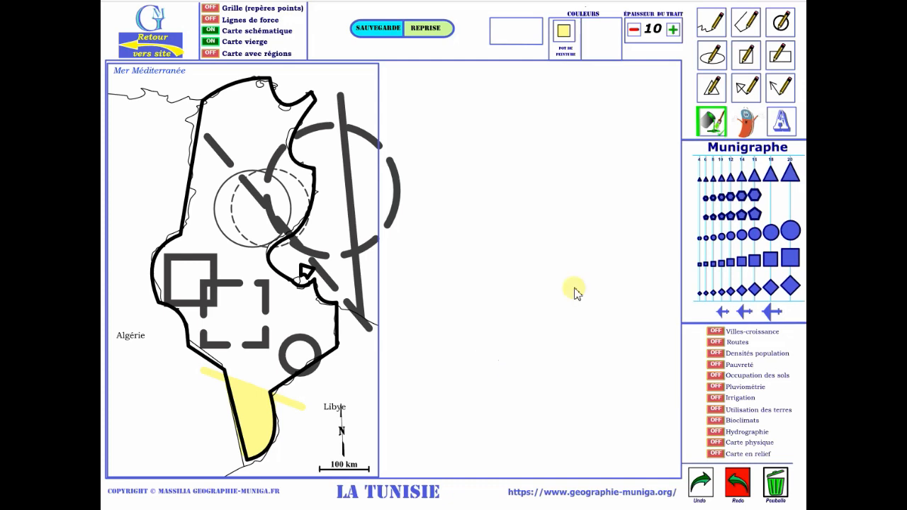
Erase both ends of the pale yellow line that extend beyond Tunisia's schematic border.
{"action": "left_click", "coordinate": [748, 128]}
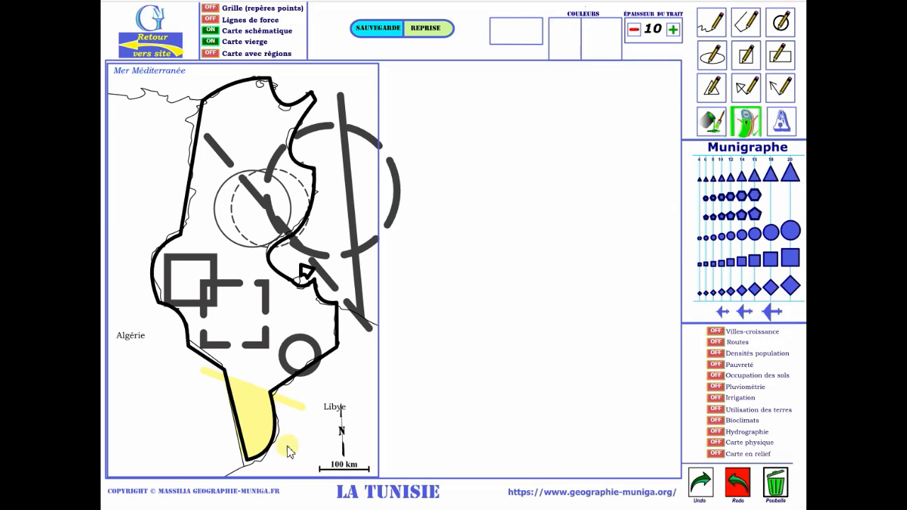
{"action": "mouse_move", "coordinate": [319, 416]}
{"action": "left_mouse_down"}
{"action": "mouse_move", "coordinate": [280, 403]}
{"action": "mouse_move", "coordinate": [274, 389]}
{"action": "mouse_move", "coordinate": [293, 411]}
{"action": "left_mouse_up"}
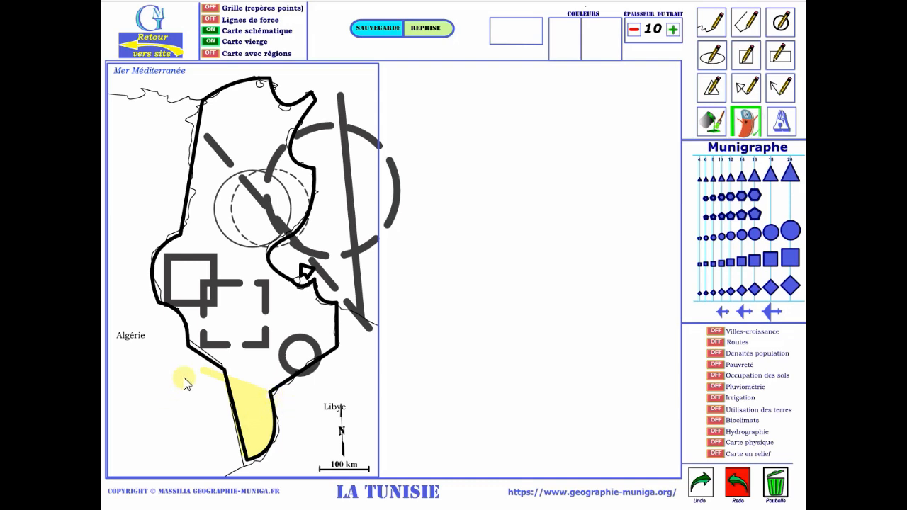
{"action": "mouse_move", "coordinate": [193, 367]}
{"action": "left_mouse_down"}
{"action": "mouse_move", "coordinate": [278, 398]}
{"action": "mouse_move", "coordinate": [222, 380]}
{"action": "mouse_move", "coordinate": [276, 400]}
{"action": "mouse_move", "coordinate": [237, 387]}
{"action": "left_mouse_up"}
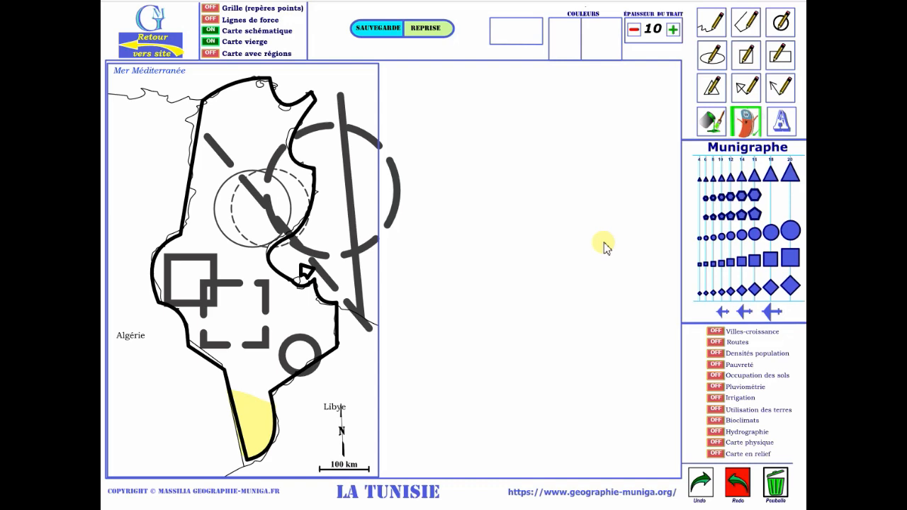
Save the drawing as CroquisTUNISIE.json in the Téléchargements folder.
{"action": "left_click", "coordinate": [375, 31]}
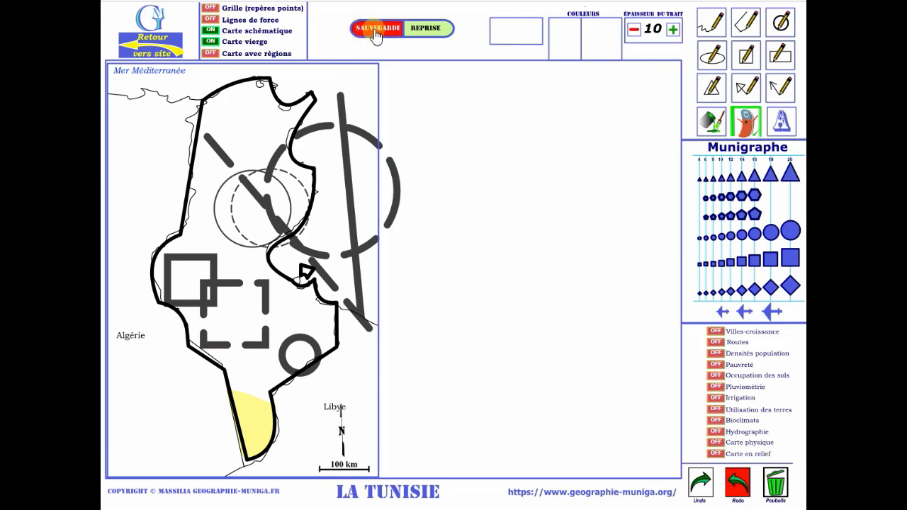
{"action": "left_click", "coordinate": [377, 31]}
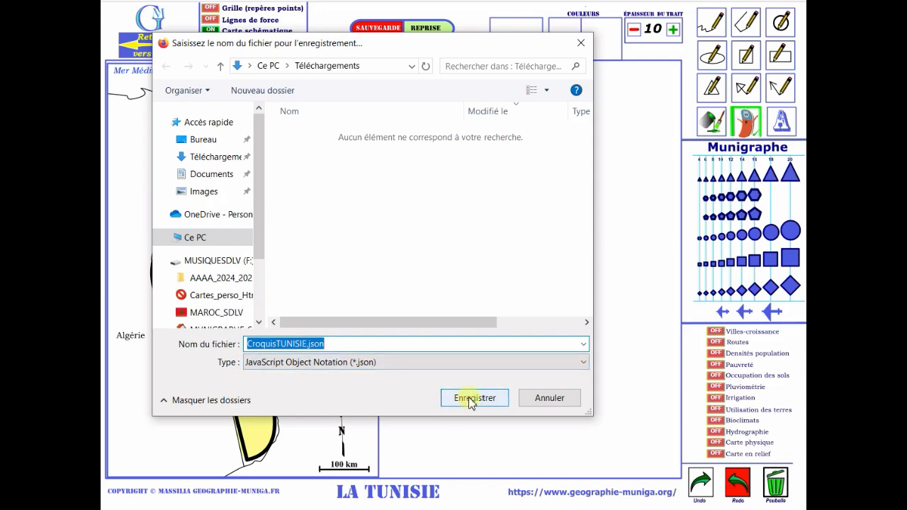
{"action": "left_click", "coordinate": [210, 157]}
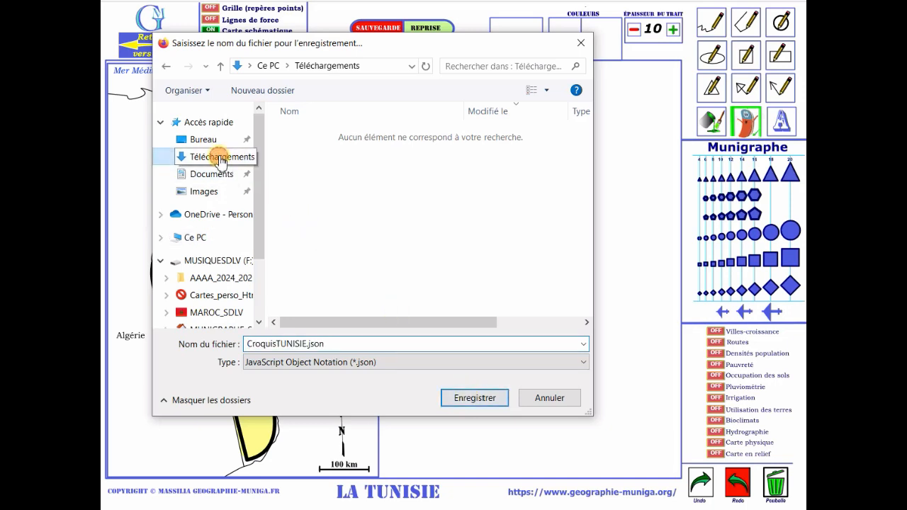
{"action": "left_click", "coordinate": [480, 401]}
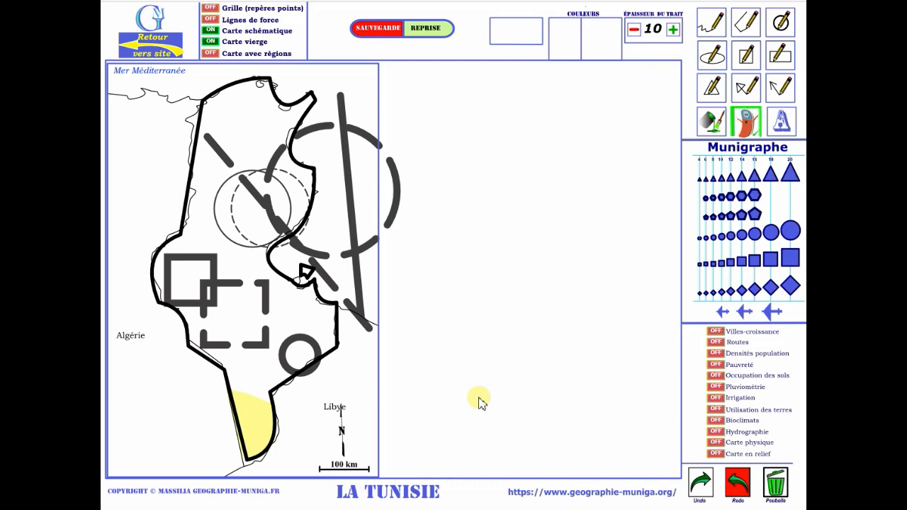
Clear the whole drawing and hide the Carte schématique and Carte vierge layers.
{"action": "left_click", "coordinate": [772, 485]}
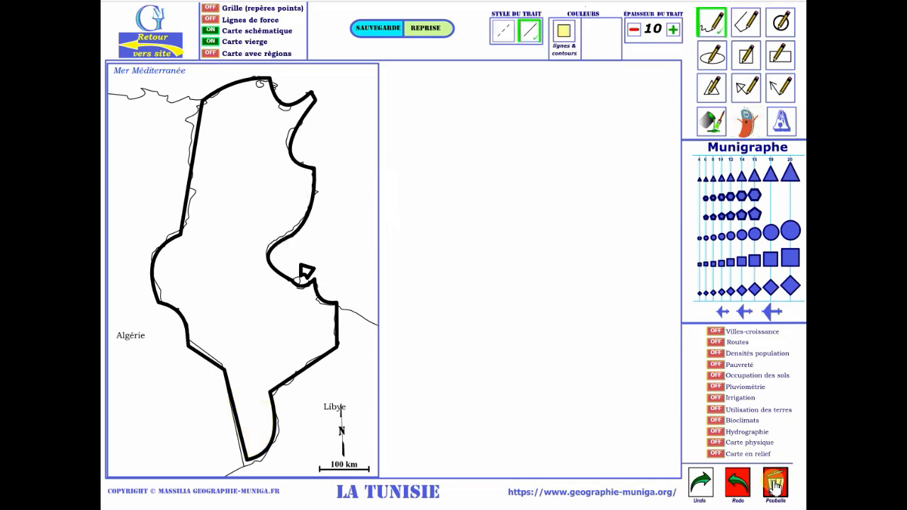
{"action": "left_click", "coordinate": [211, 31]}
{"action": "left_click", "coordinate": [210, 41]}
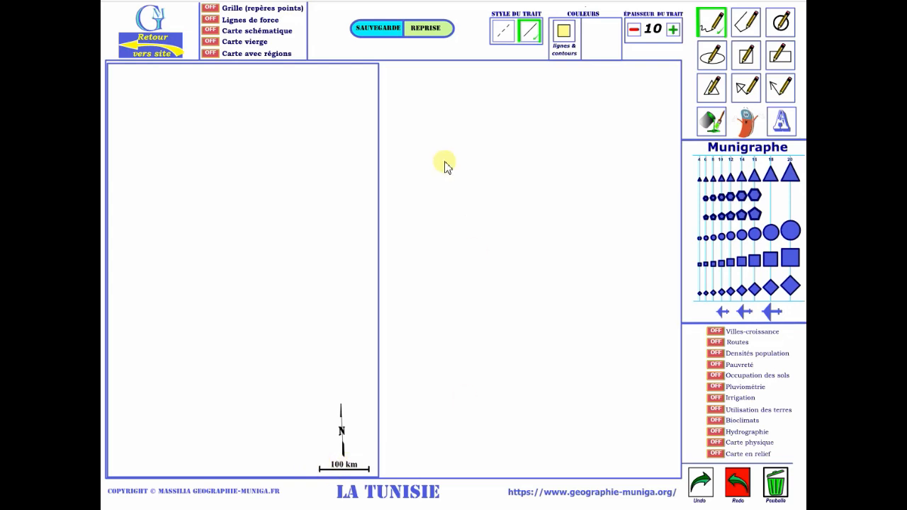
Reload the saved drawing CroquisTUNISIE.json from the Téléchargements folder and dismiss the loading message.
{"action": "left_click", "coordinate": [427, 30]}
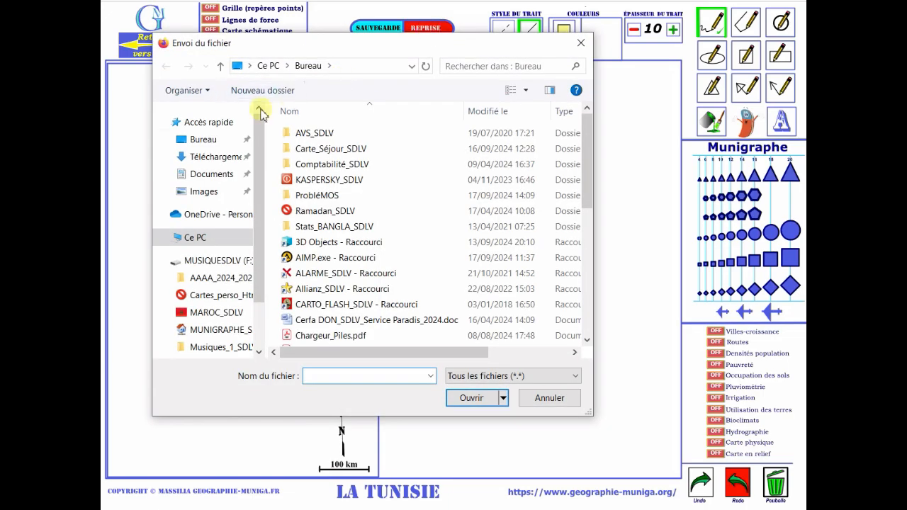
{"action": "left_click", "coordinate": [206, 157]}
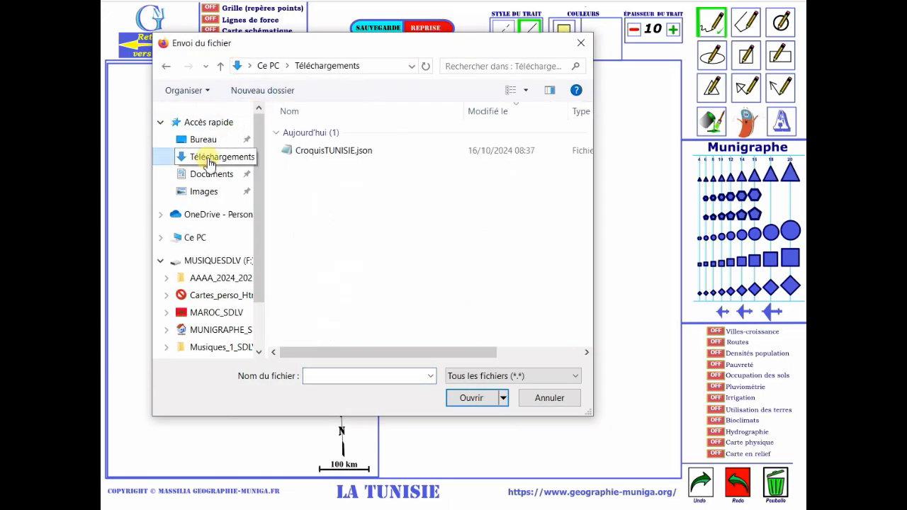
{"action": "double_click", "coordinate": [336, 159]}
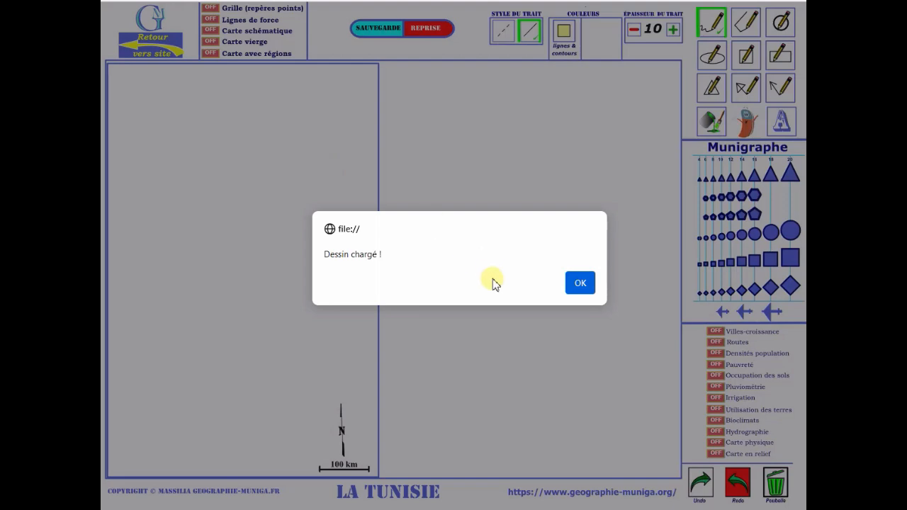
{"action": "left_click", "coordinate": [580, 283]}
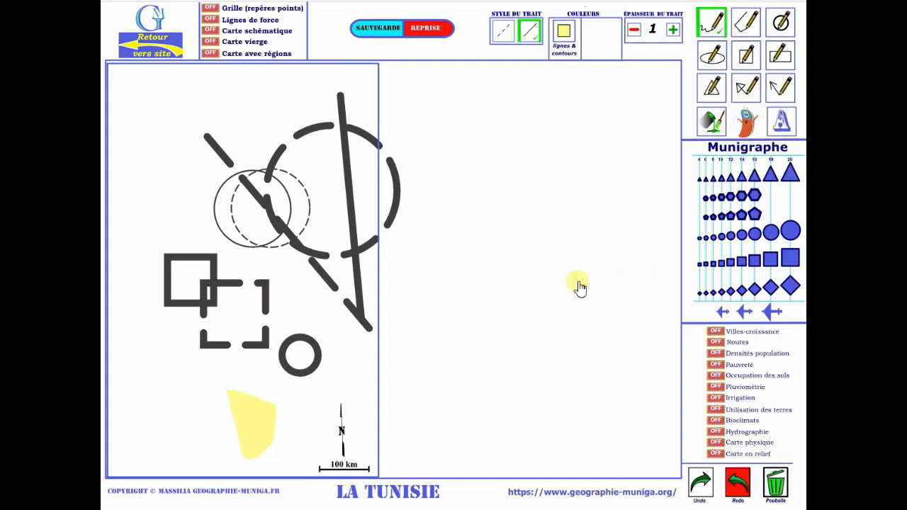
Undo the last erasure beside the pale yellow area and redo it.
{"action": "left_click", "coordinate": [701, 486]}
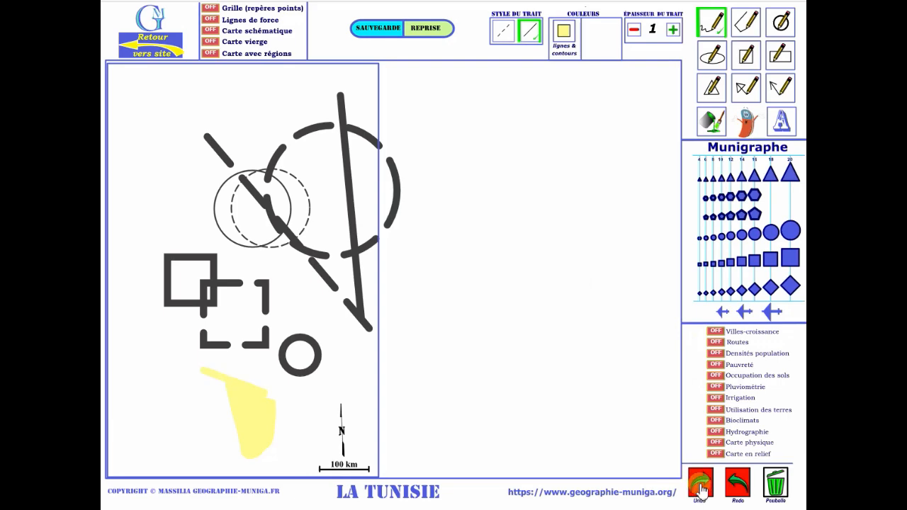
{"action": "left_click", "coordinate": [737, 484]}
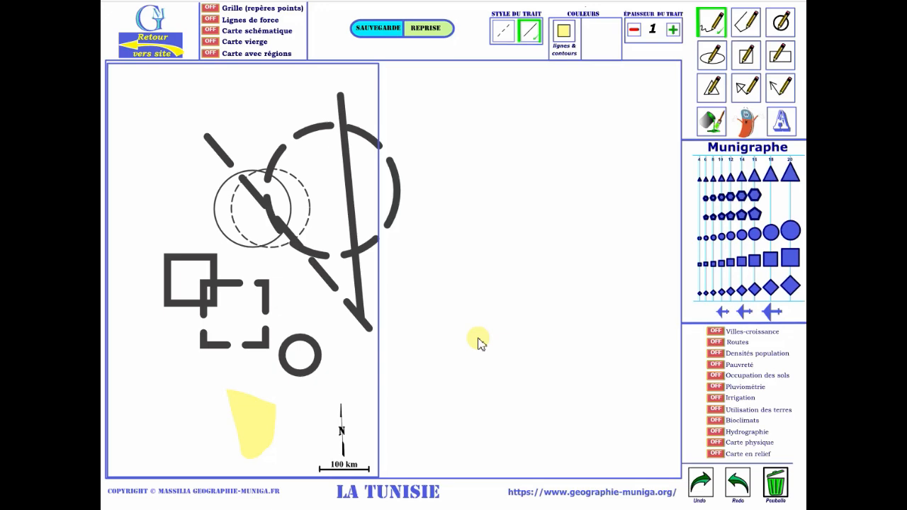
Undo the recent drawing actions one by one, back through the pale yellow area, the small thick circle and the thick dashed diagonal line.
{"action": "left_click", "coordinate": [700, 488]}
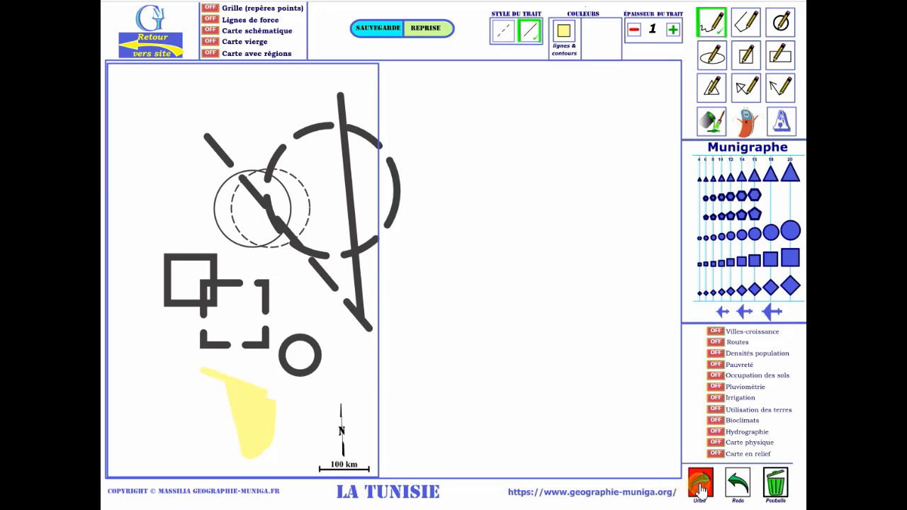
{"action": "left_click", "coordinate": [700, 487]}
{"action": "left_click", "coordinate": [701, 488]}
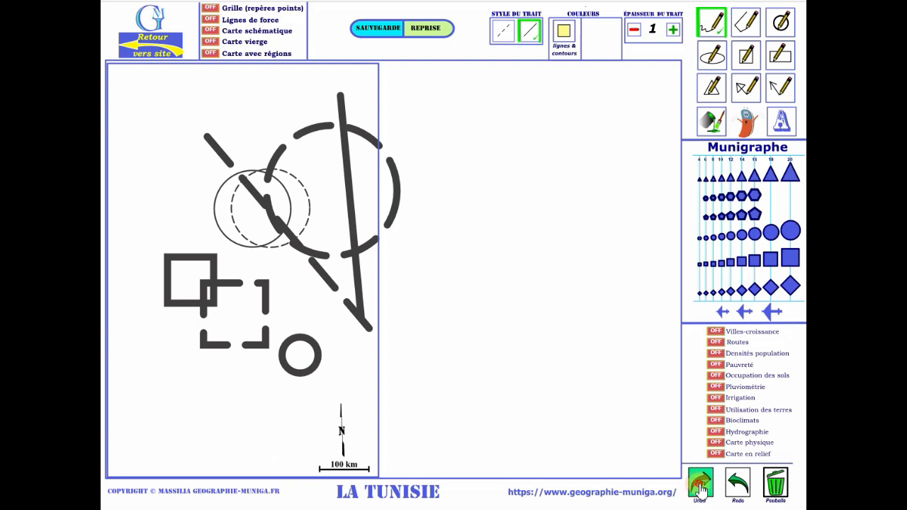
{"action": "left_click", "coordinate": [700, 488]}
{"action": "left_click", "coordinate": [701, 488]}
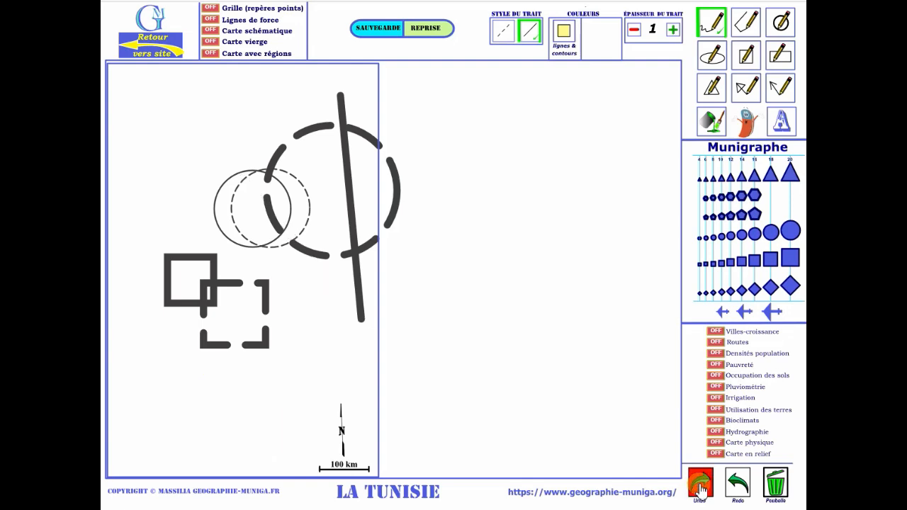
{"action": "left_click", "coordinate": [700, 487]}
Redo the undone actions up to the thick dashed diagonal line and the small thick circle.
{"action": "left_click", "coordinate": [738, 488]}
{"action": "left_click", "coordinate": [738, 488]}
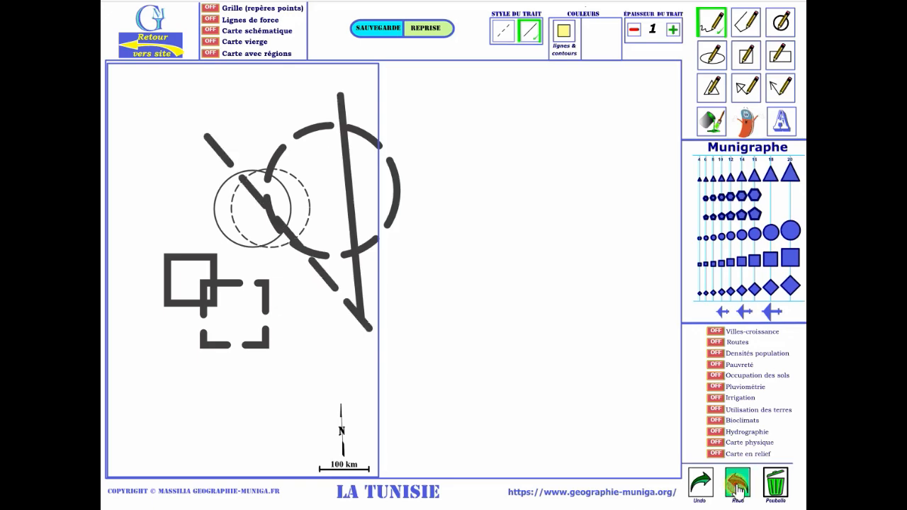
{"action": "left_click", "coordinate": [738, 487]}
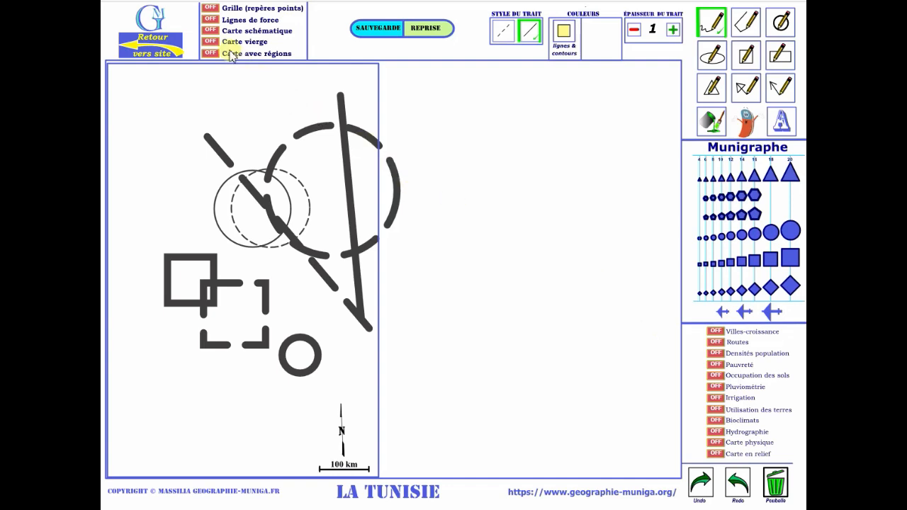
Show the Carte schématique layer briefly, hide it again, and turn on the Carte vierge and Carte avec régions layers.
{"action": "left_click", "coordinate": [212, 30]}
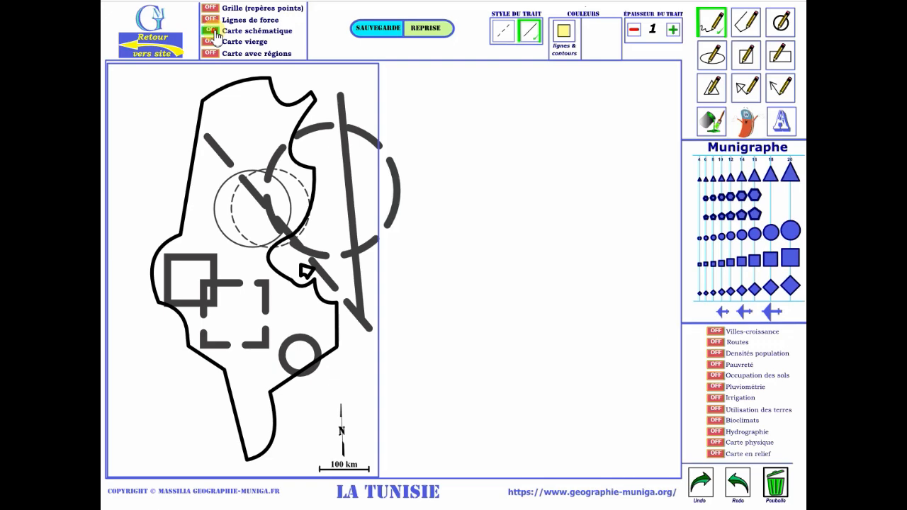
{"action": "left_click", "coordinate": [211, 30]}
{"action": "left_click", "coordinate": [211, 42]}
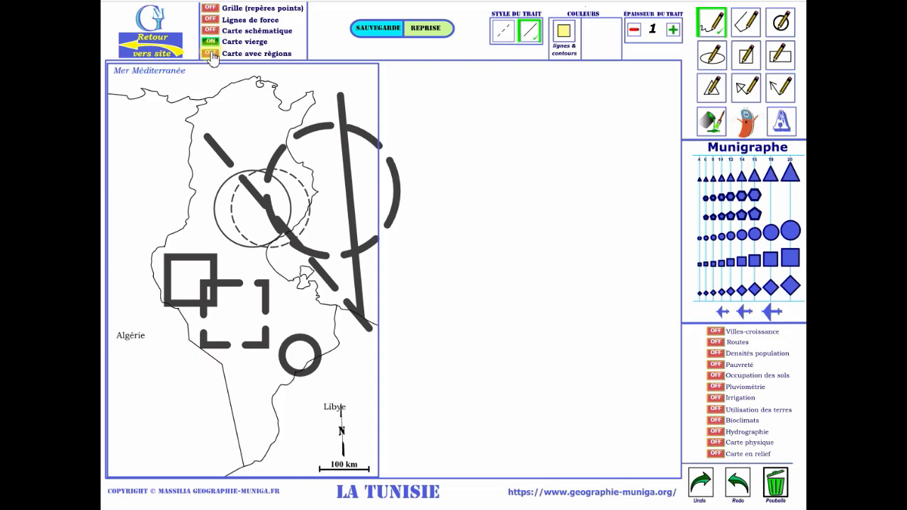
{"action": "left_click", "coordinate": [210, 53]}
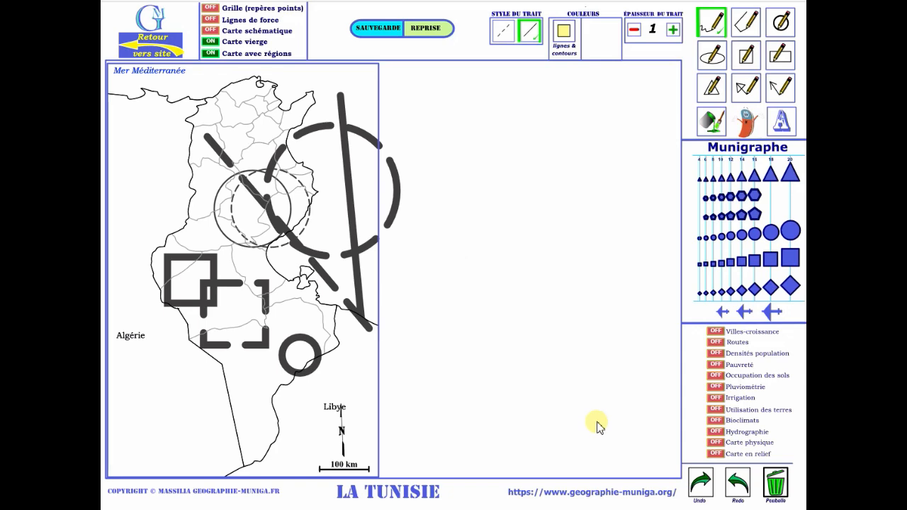